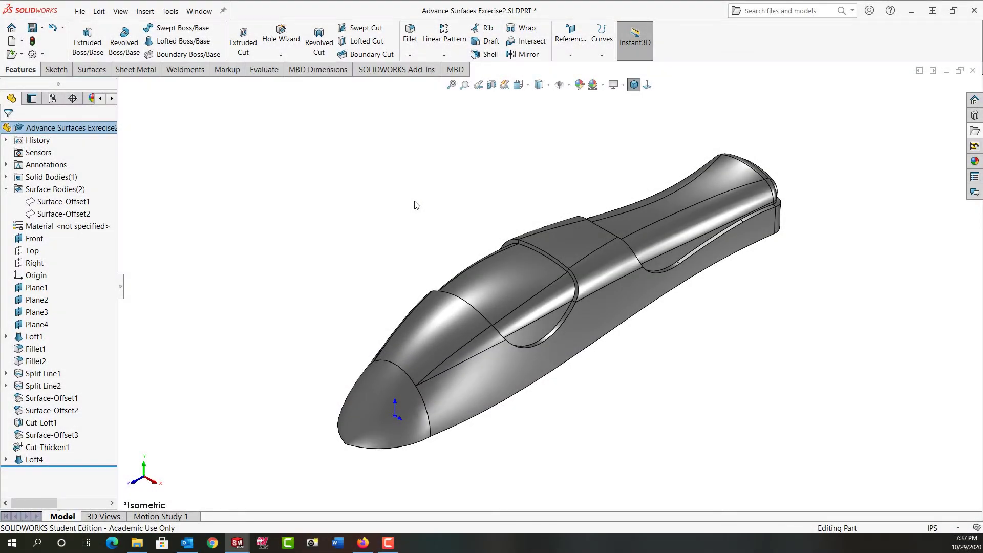
- Inspect the rounded Loft4 nose face on Exercise2, then clear the selection
left_click(383, 404)
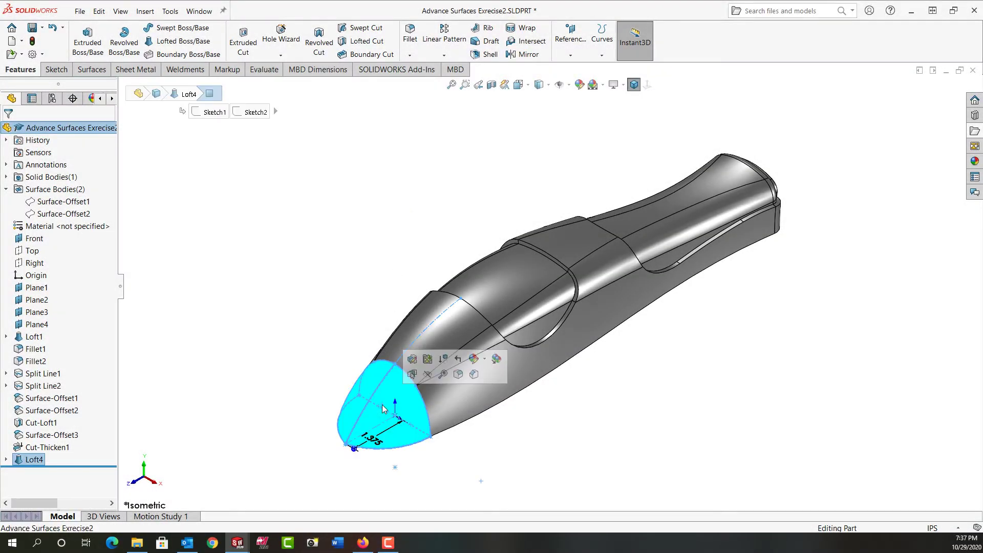
left_click(331, 389)
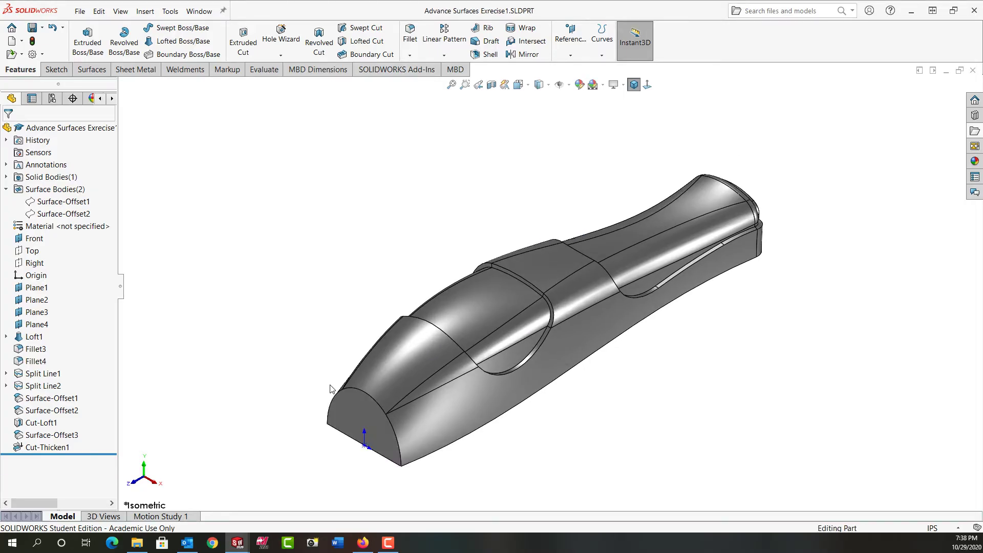
- Sketch on the flat front face, convert its outline into sketch edges, and exit the sketch
left_click(354, 412)
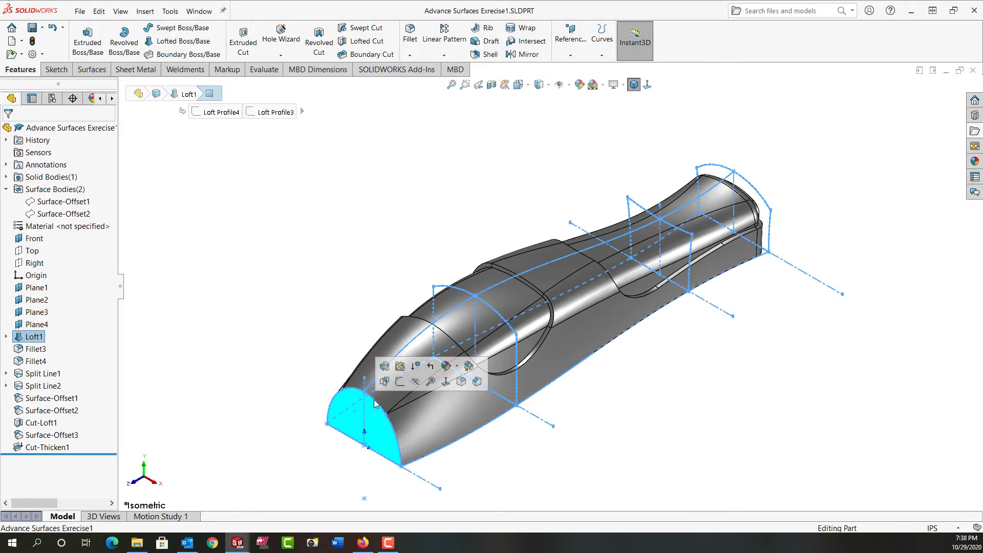
left_click(397, 385)
left_click(306, 311)
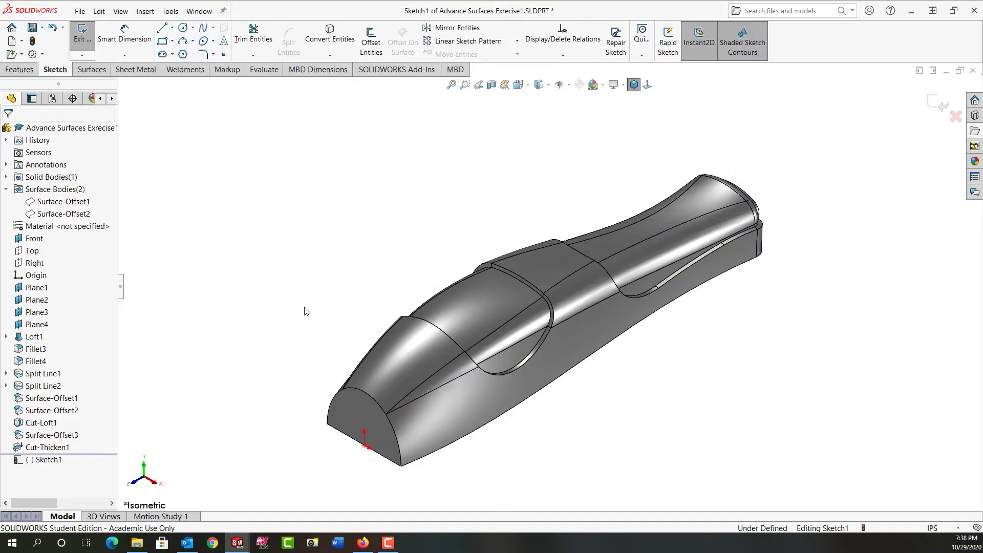
left_click(330, 37)
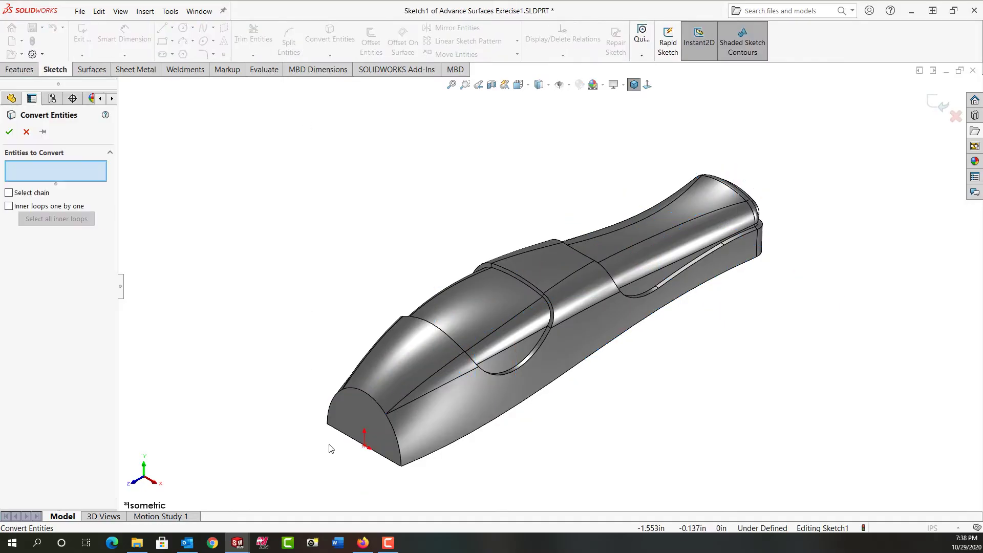
left_click(364, 432)
right_click(362, 431)
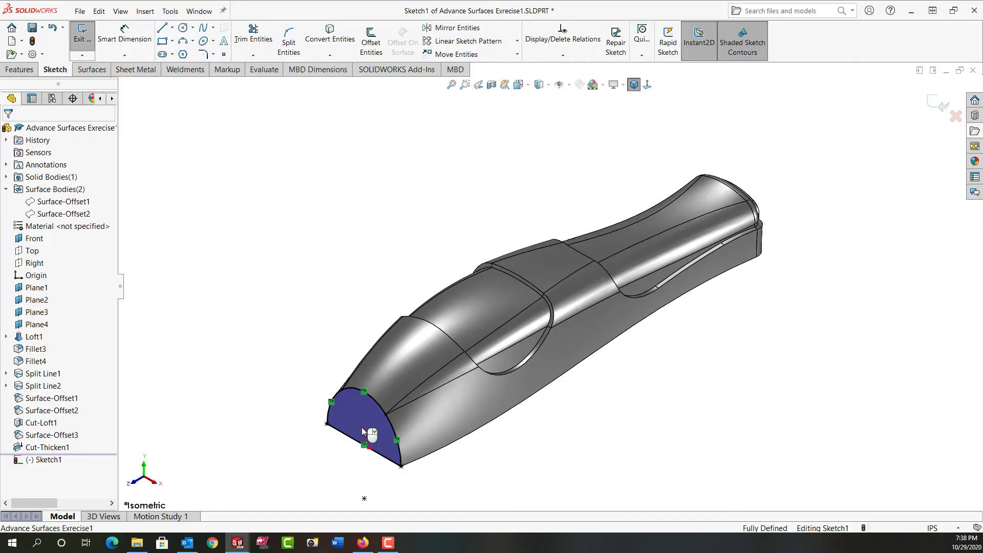
right_click(326, 285)
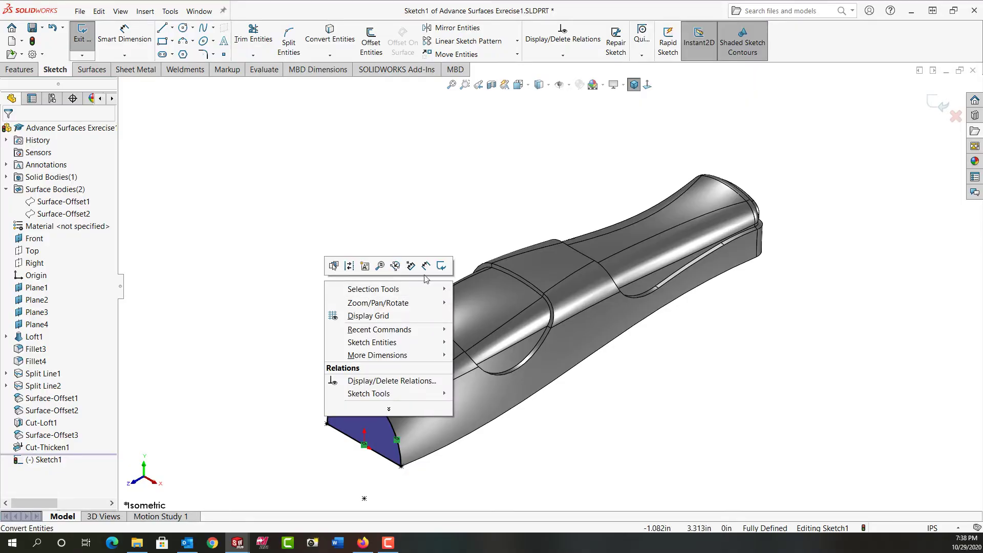
left_click(441, 267)
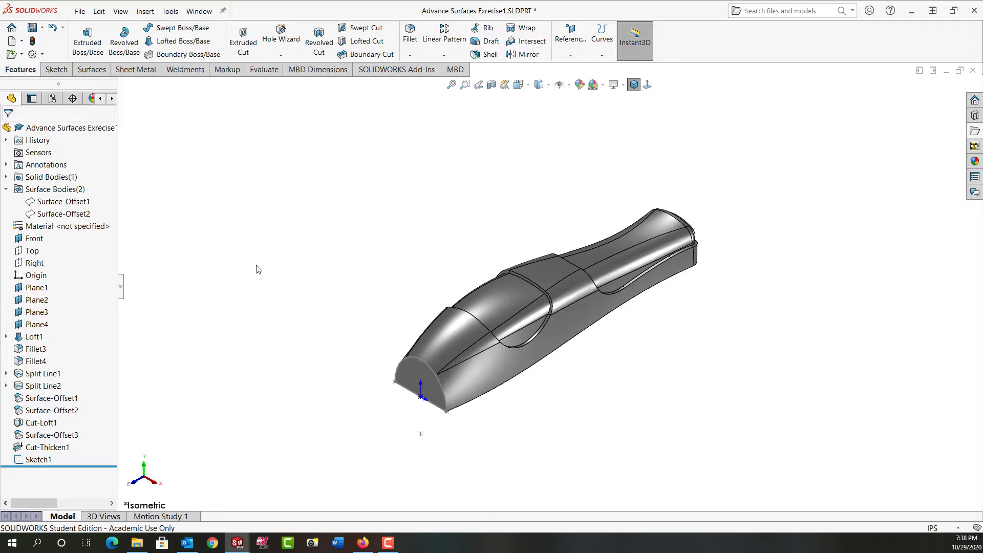
- On the Top plane, draw a centerline from the origin running forward past the front face
left_click(32, 251)
left_click(44, 245)
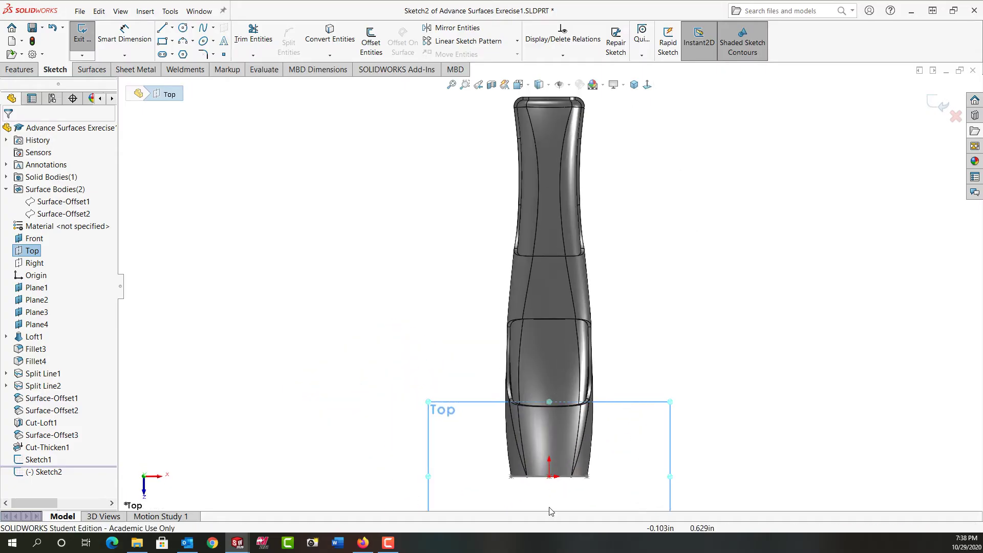
scroll(552, 409, "down", 5)
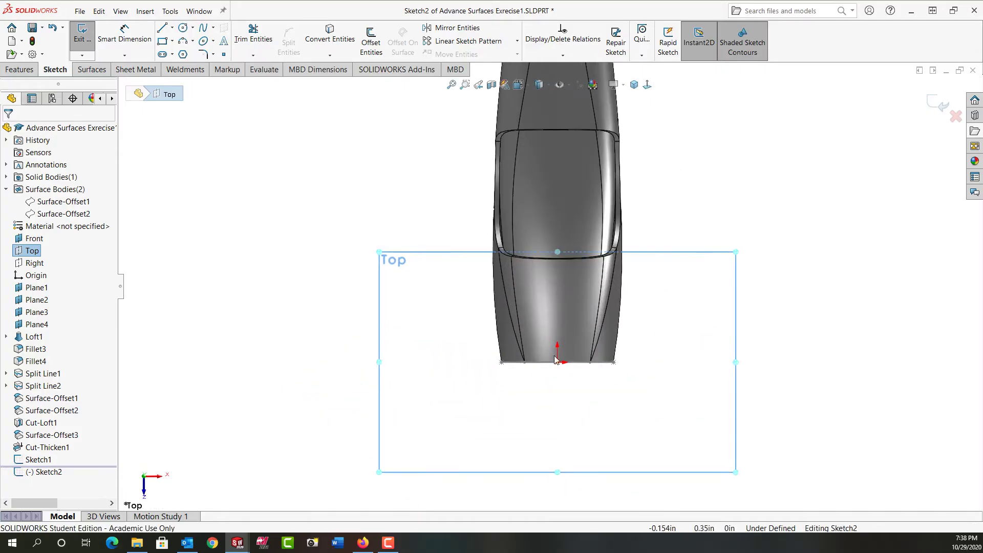
left_click(172, 28)
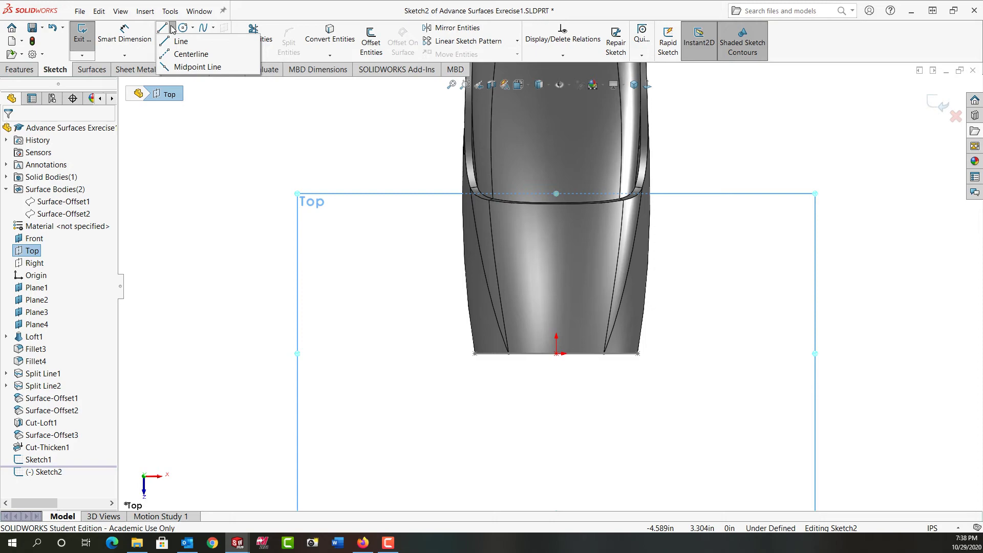
left_click(187, 43)
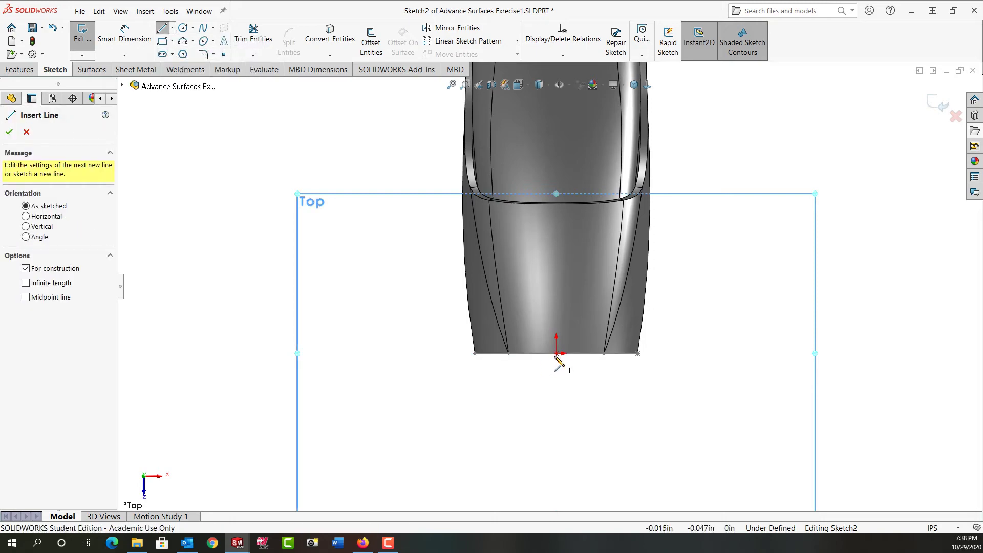
left_click(556, 353)
left_click(557, 446)
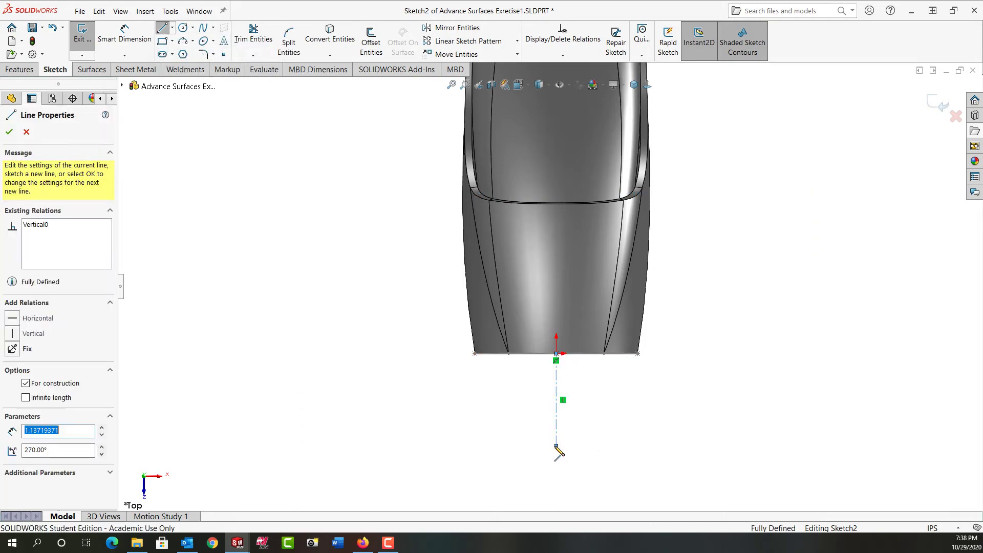
key("Escape")
- Dimension the centerline length to 1.375
key("d")
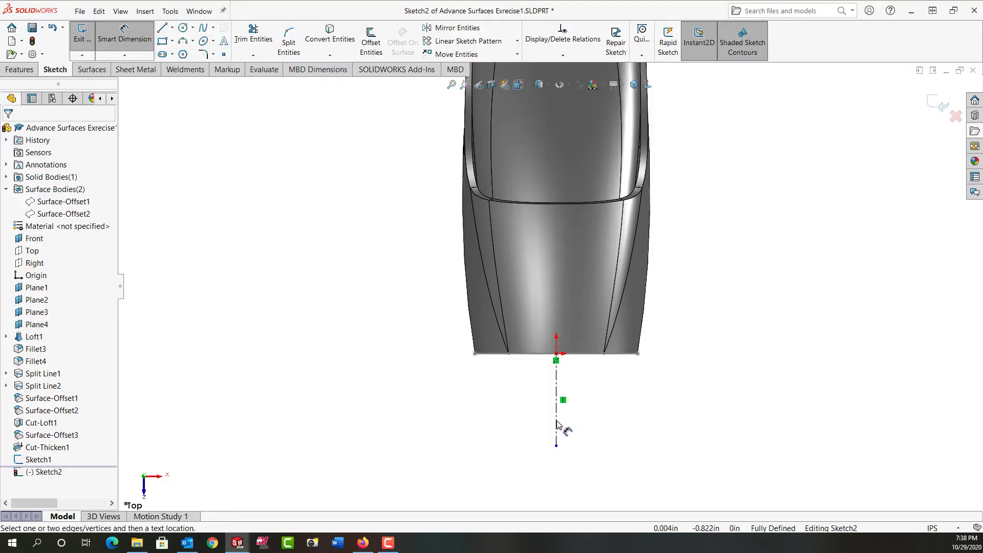
left_click(556, 424)
left_click(633, 418)
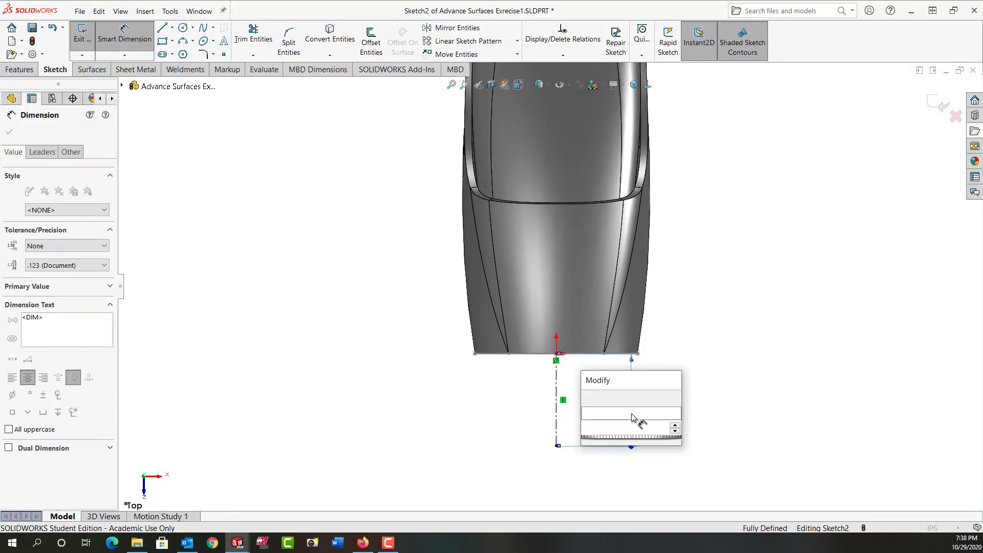
type("1.375")
key("Return")
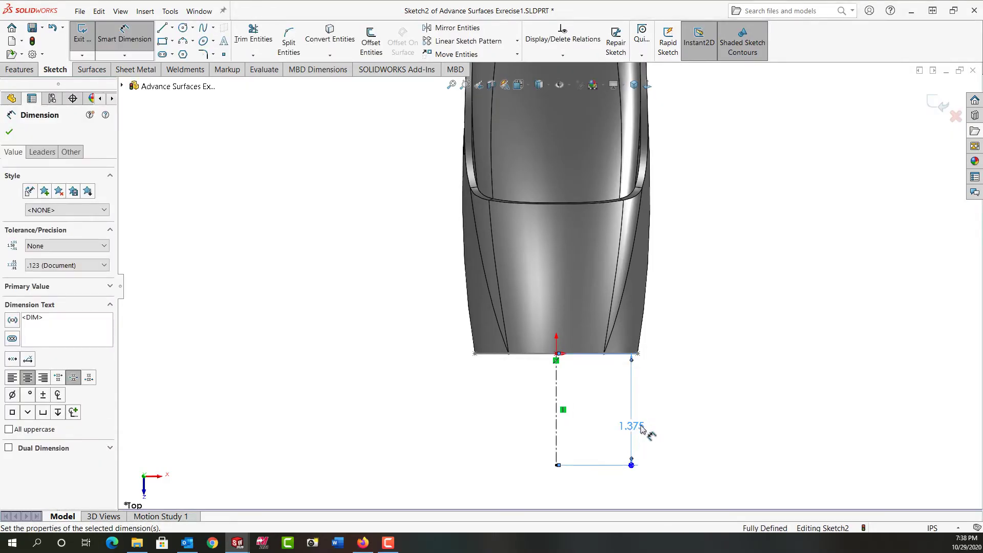
key("Escape")
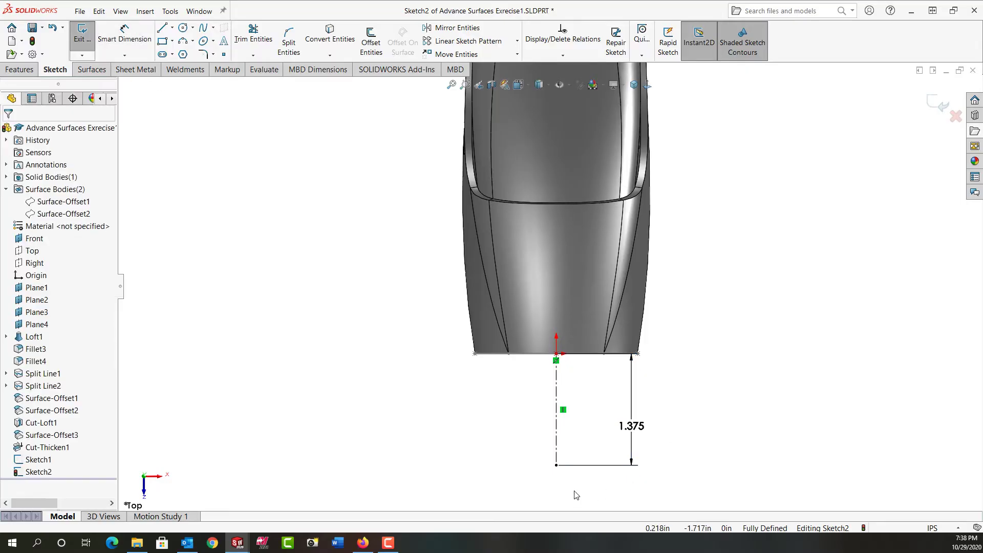
- Place a sketch point at the centerline's far end, exit Sketch2, and return to isometric view
left_click(224, 55)
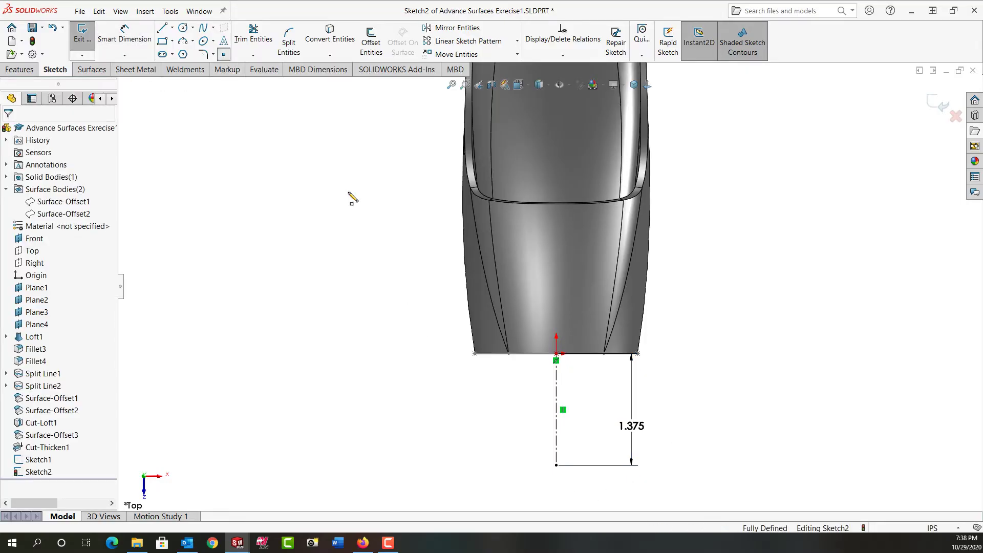
left_click(557, 466)
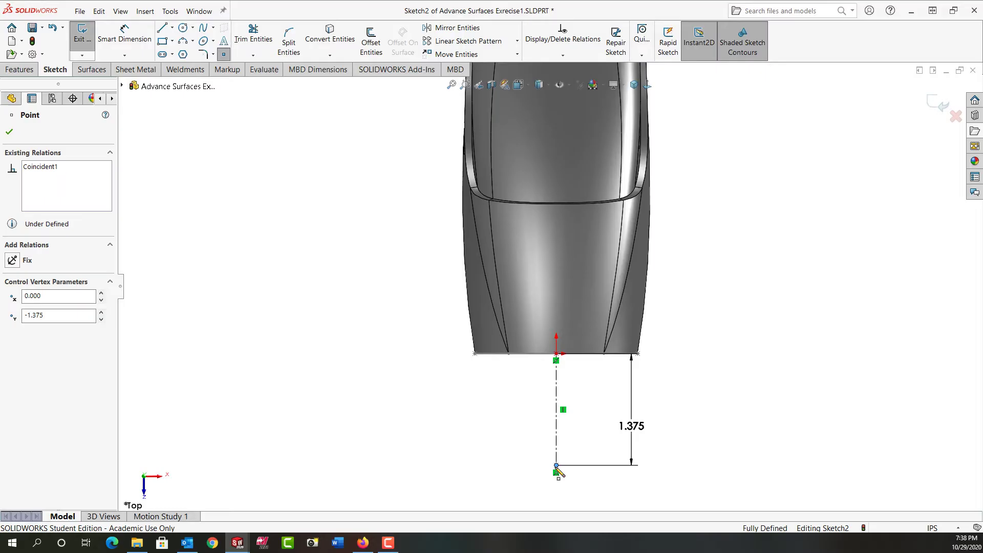
right_click(707, 393)
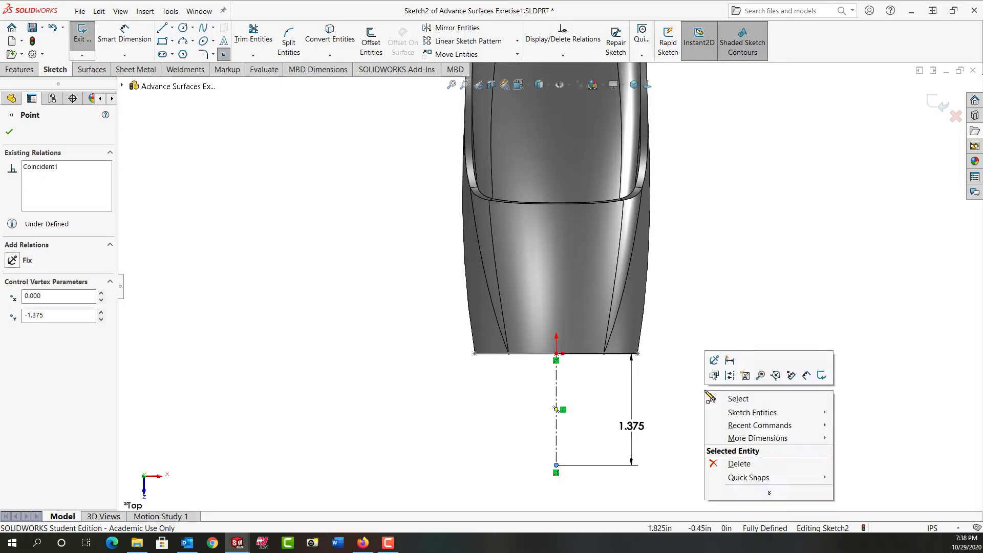
left_click(822, 375)
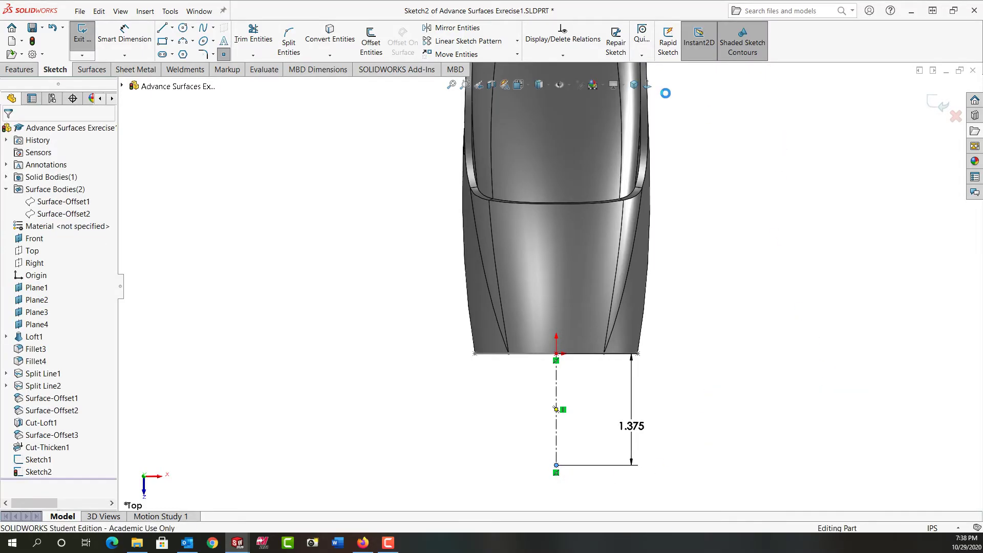
key("ctrl+7")
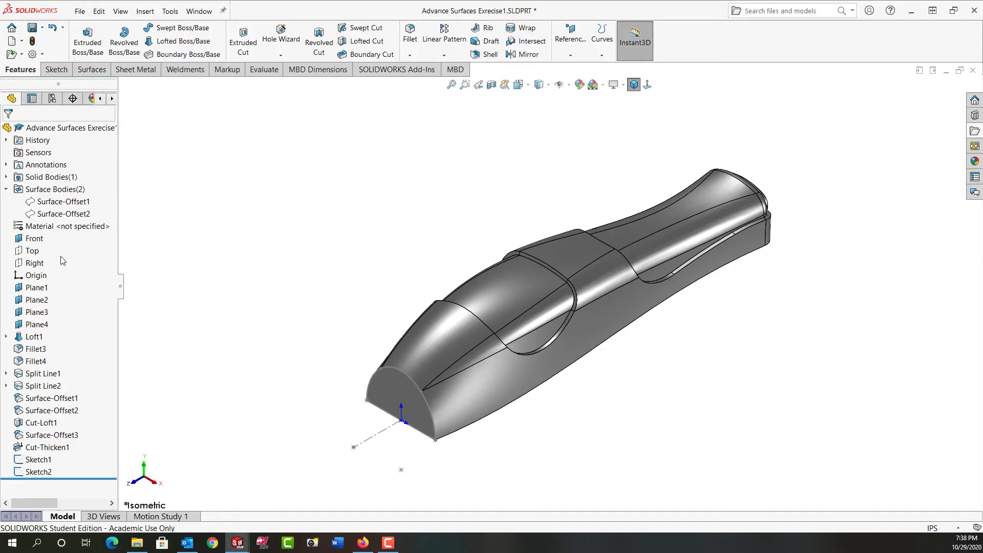
- On the Top plane, draw a 3-point arc from the nose point to the front face's edge
left_click(33, 251)
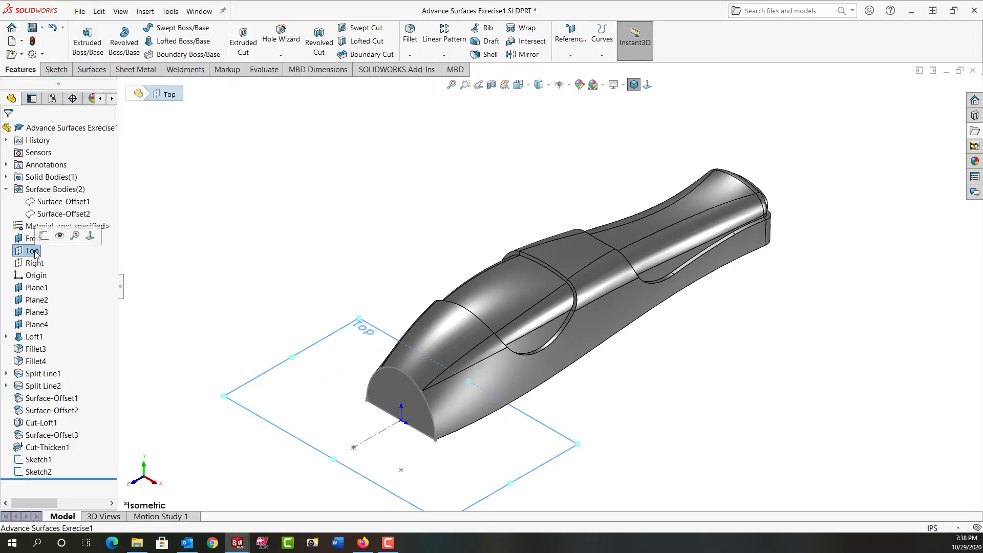
left_click(45, 235)
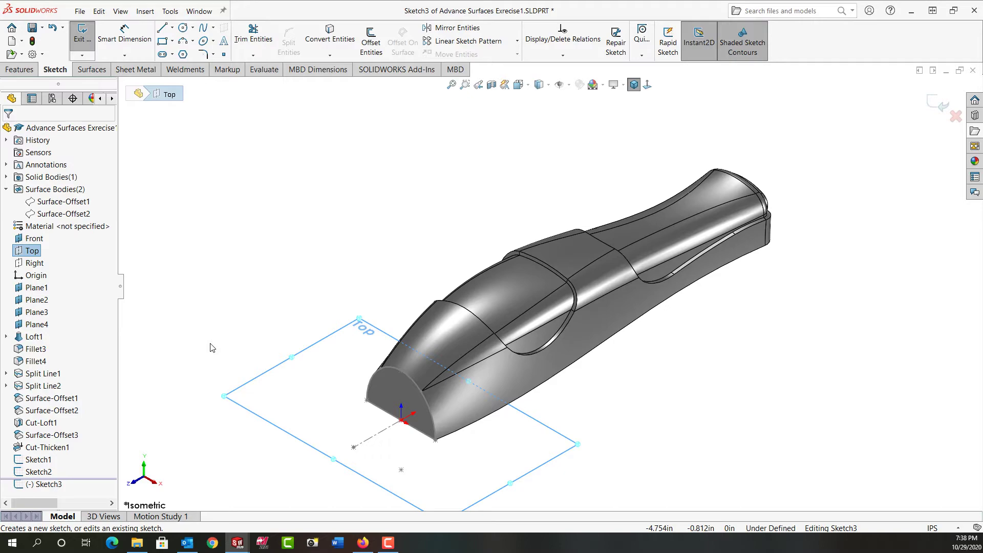
left_click(182, 41)
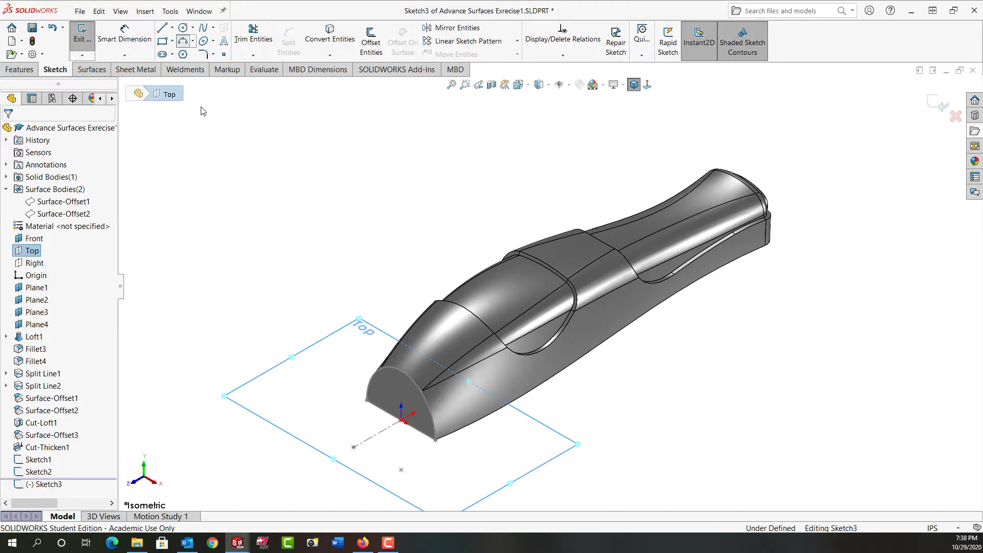
left_click(367, 401)
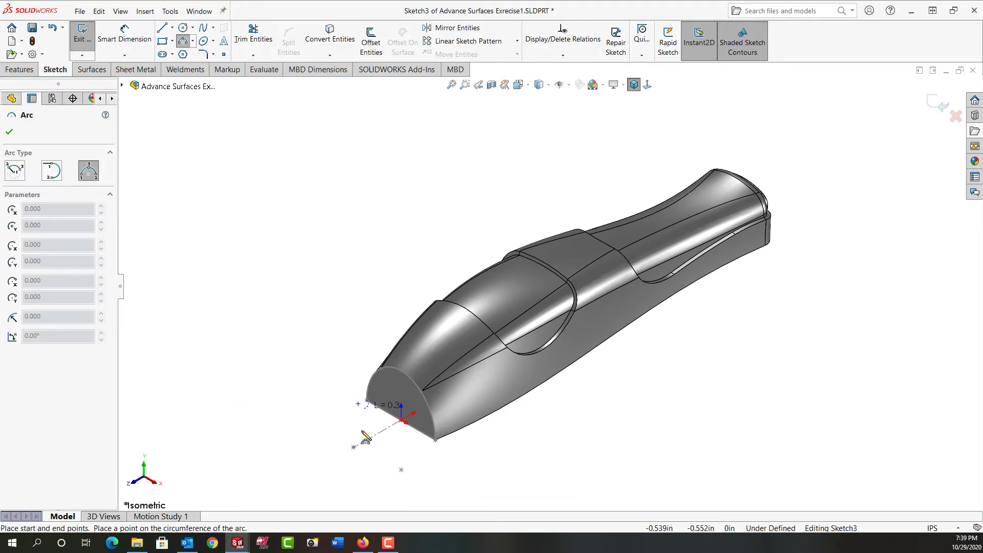
left_click(354, 447)
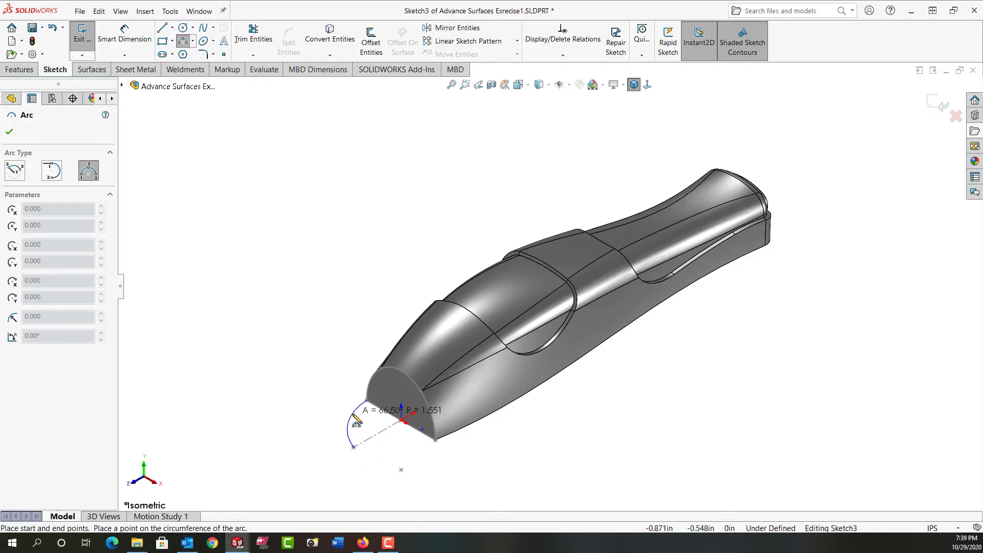
left_click(360, 422)
key("Escape")
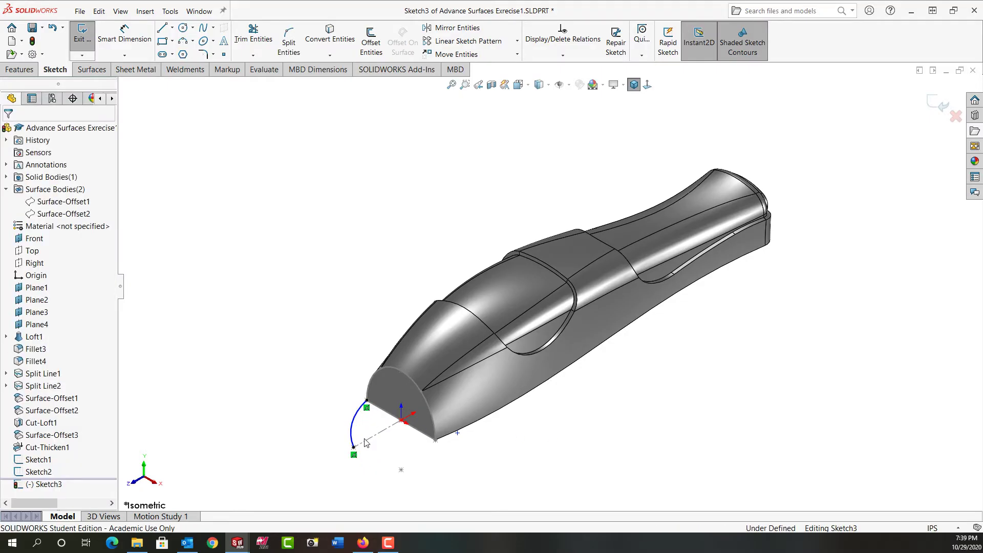
- Make the arc tangent to the part's side edge and close Sketch3
mouse_move(383, 441)
middle_mouse_down()
mouse_move(455, 410)
mouse_move(533, 404)
middle_mouse_up()
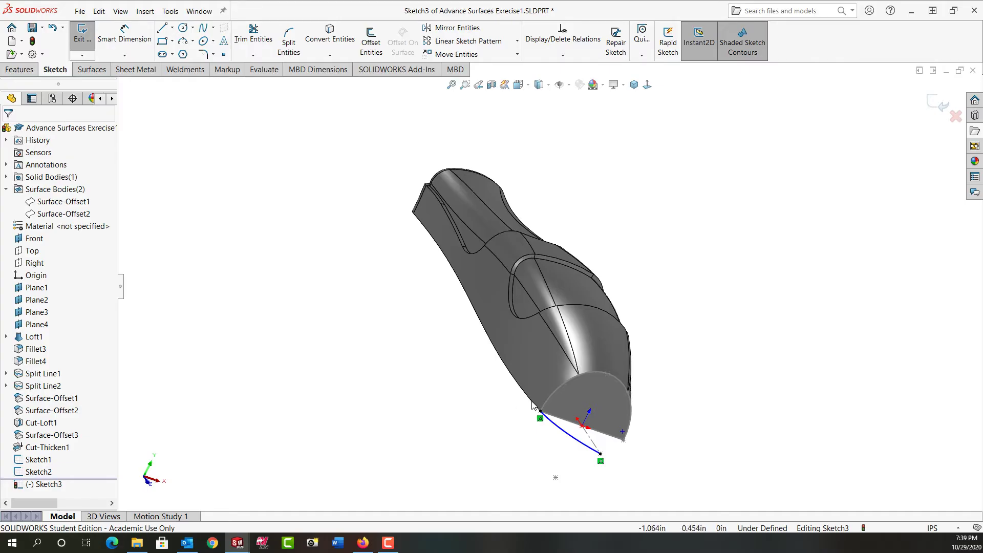
left_click(572, 440, "ctrl")
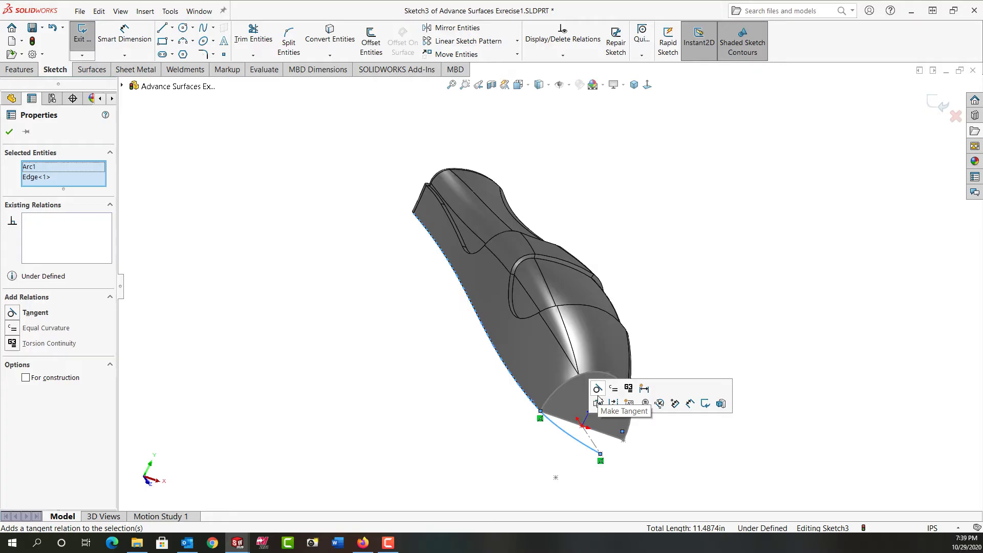
left_click(596, 398)
middle_click_drag(596, 399, 323, 348)
left_click(323, 348)
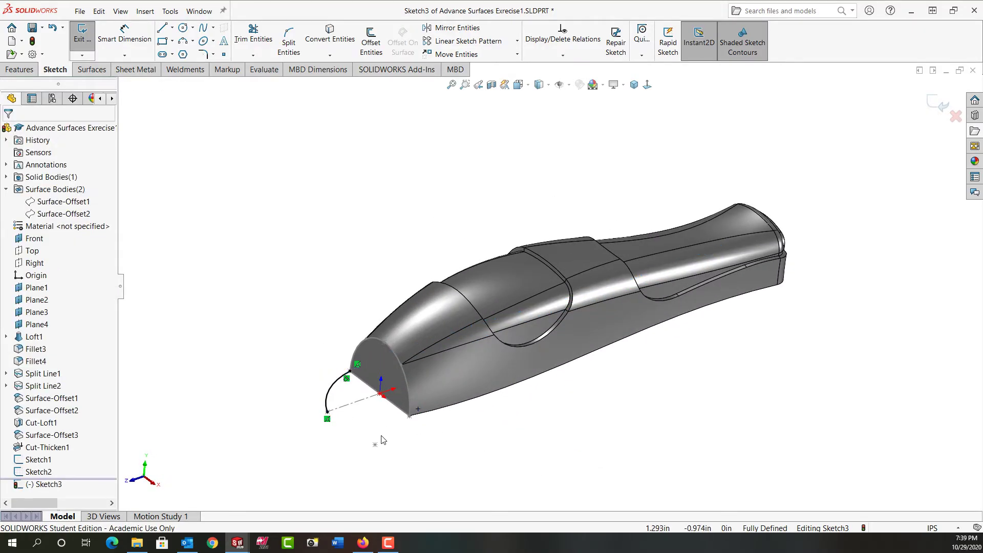
left_click(928, 105)
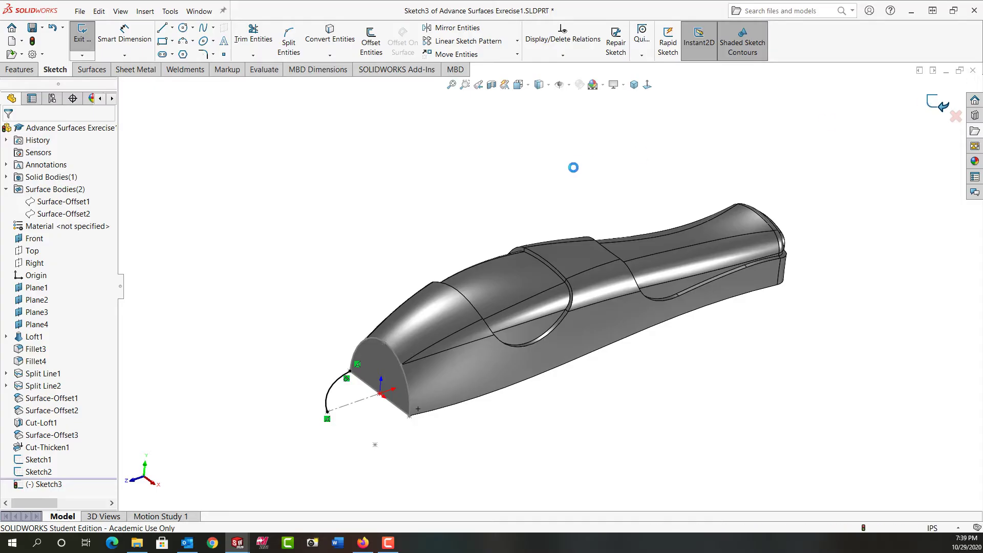
- On the Top plane, draw a 3-point arc from the bottom edge's endpoint to the centerline's end
left_click(33, 251)
left_click(54, 239)
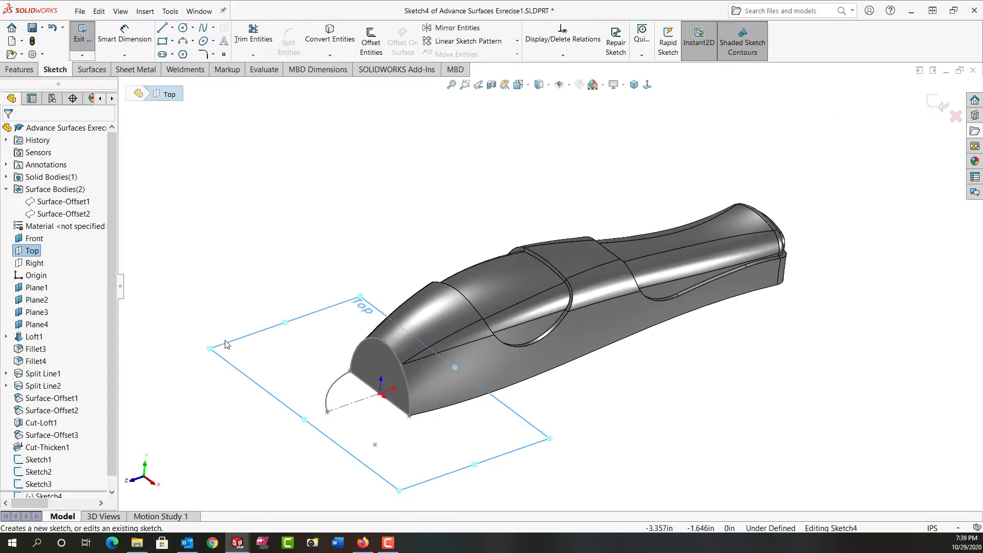
left_click(265, 197)
left_click(188, 44)
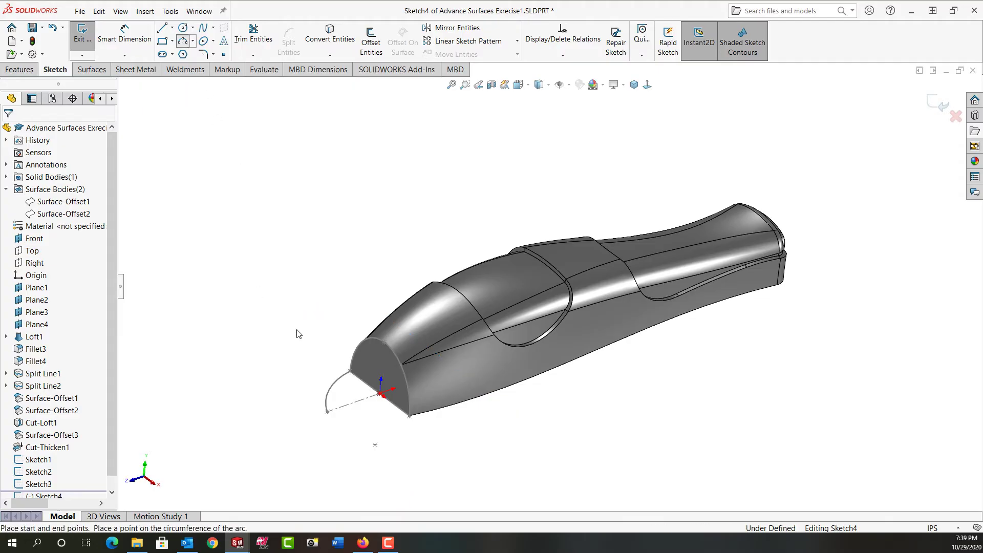
left_click(409, 417)
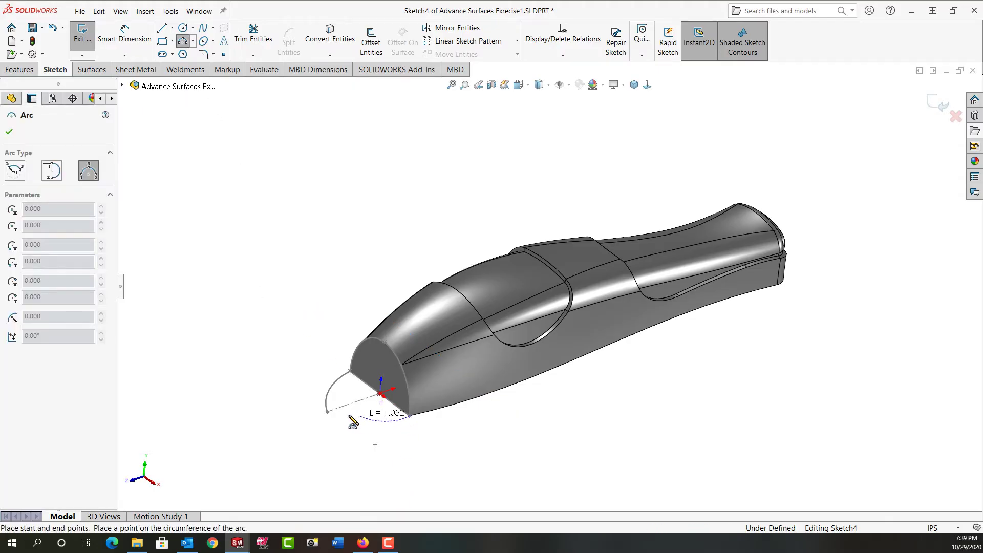
left_click(327, 412)
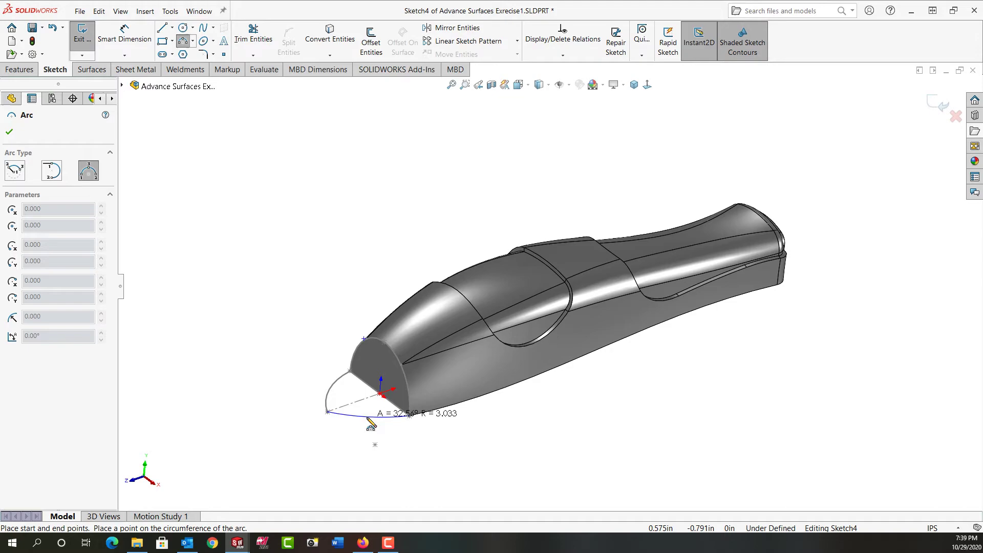
left_click(370, 426)
key("Escape")
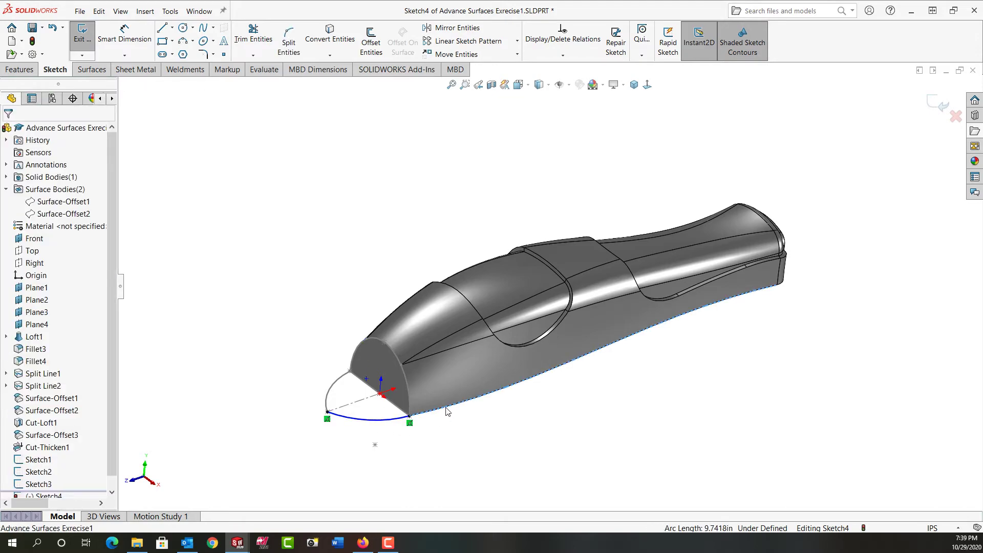
- Make the arc tangent to the bottom model edge and close Sketch4
left_click(398, 423, "ctrl")
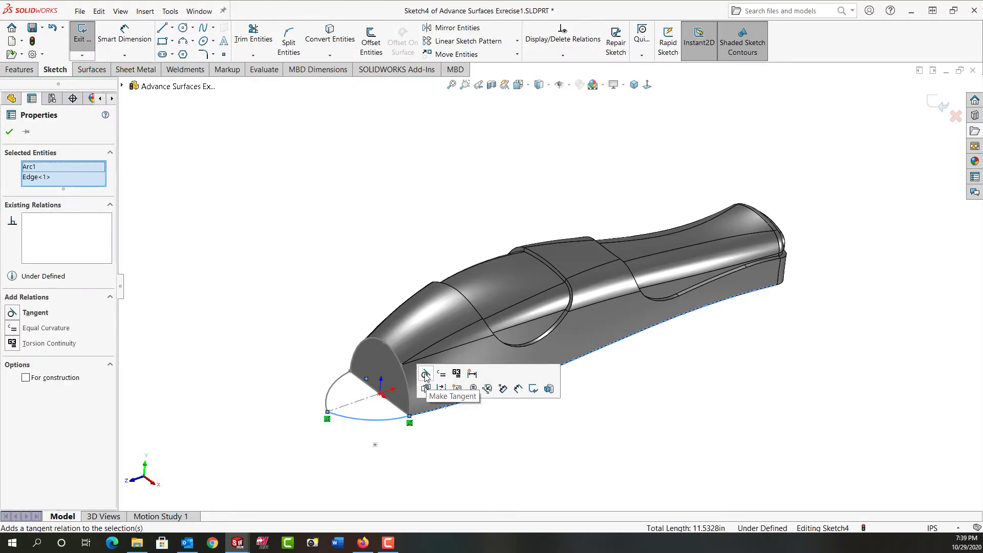
left_click(425, 375)
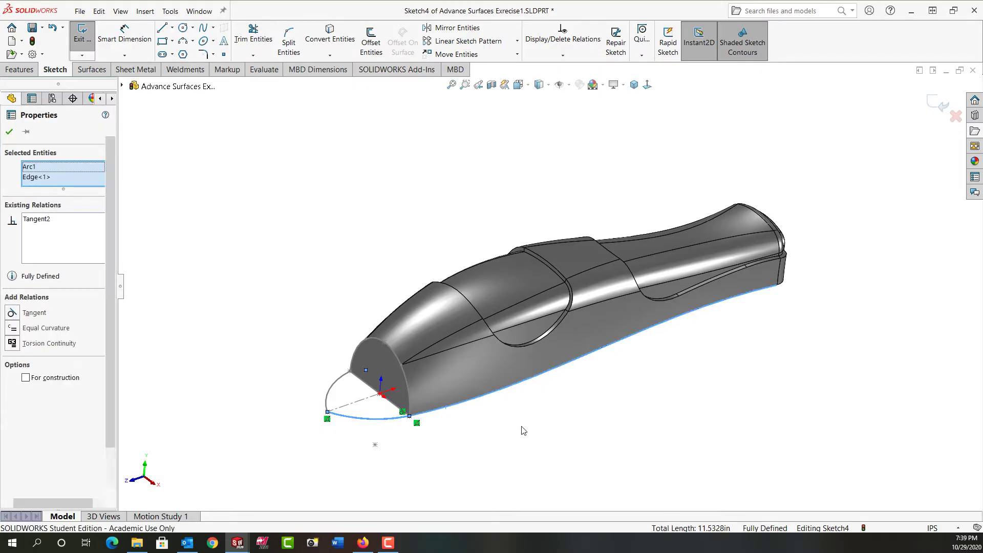
left_click(523, 428)
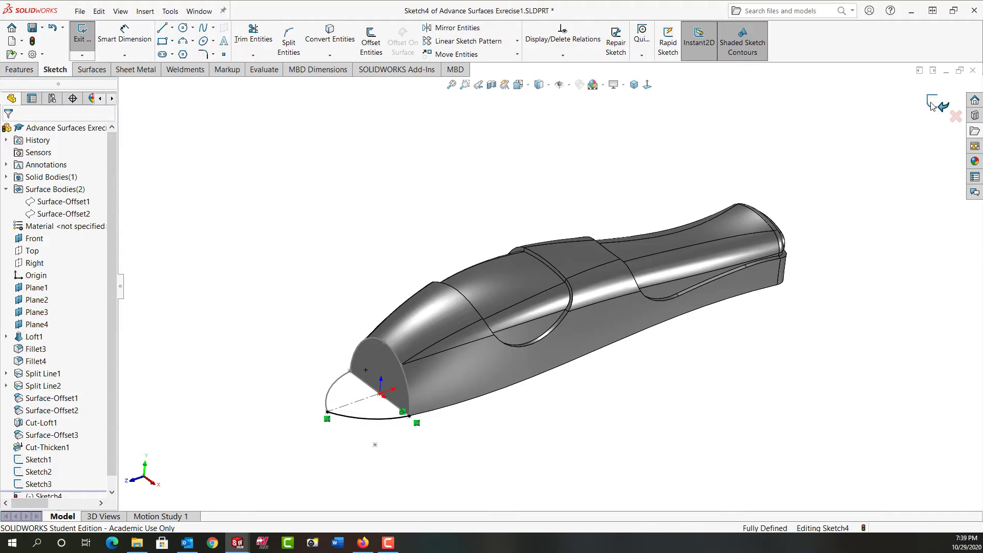
key("ctrl+b")
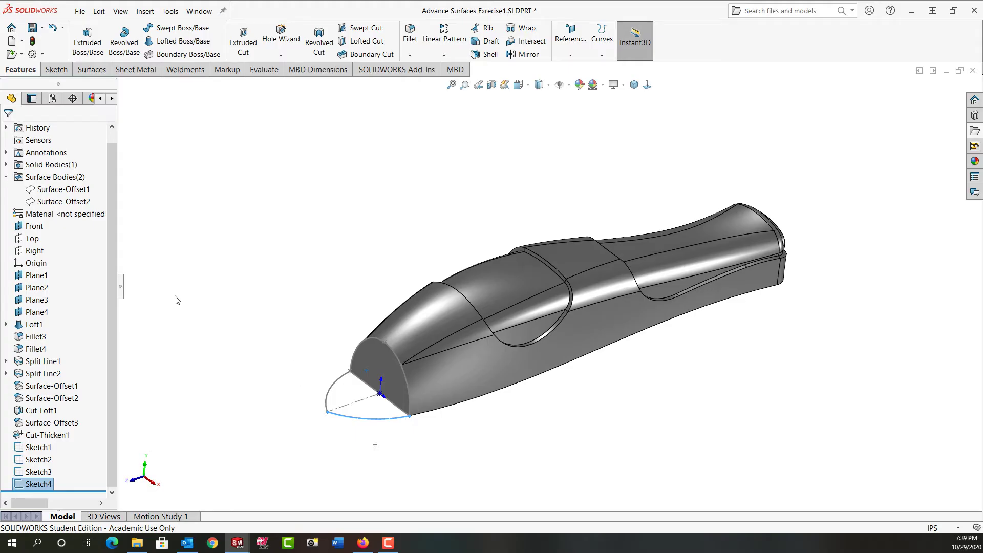
- On the Right plane, draw a 3-point arc from the top edge's front vertex to the centerline's end
left_click(35, 252)
left_click(44, 237)
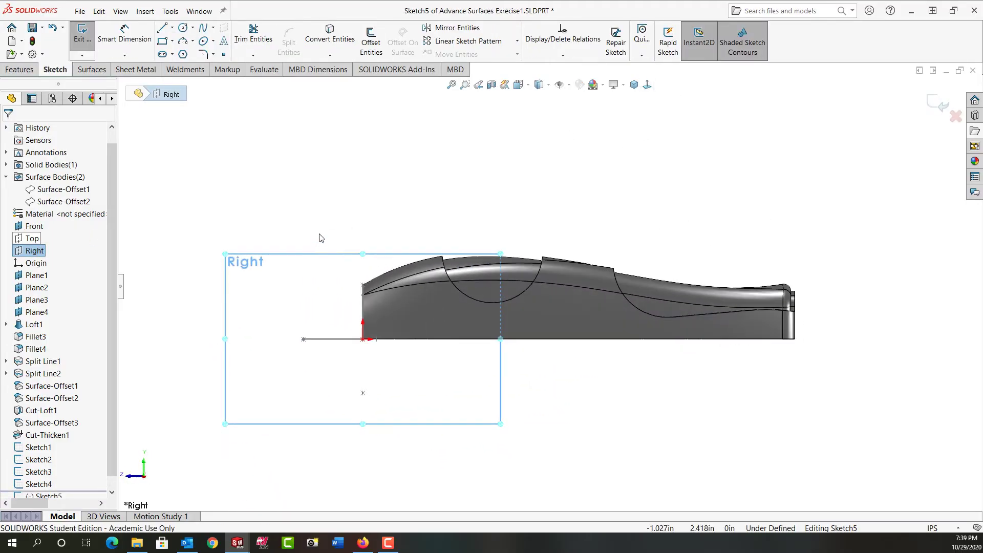
left_click(183, 41)
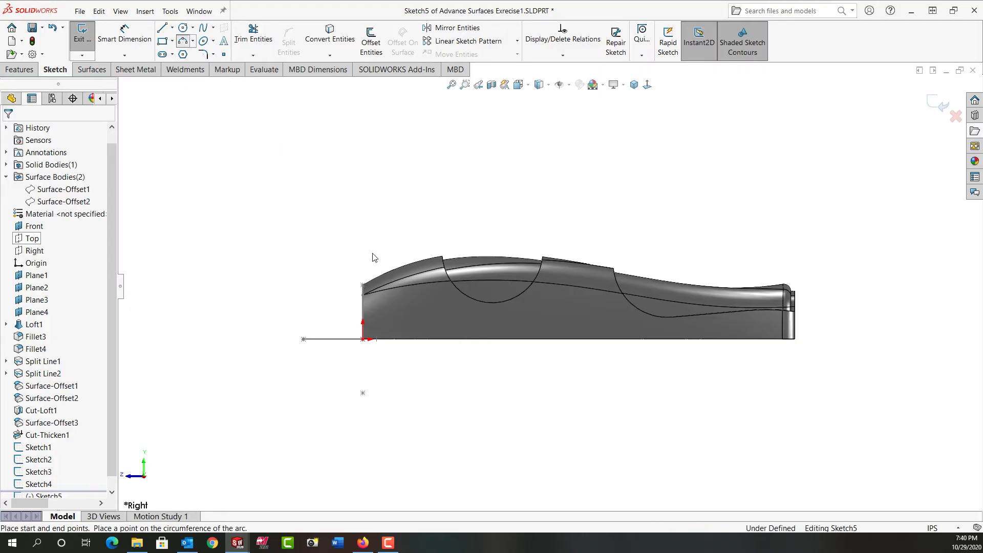
left_click(363, 285)
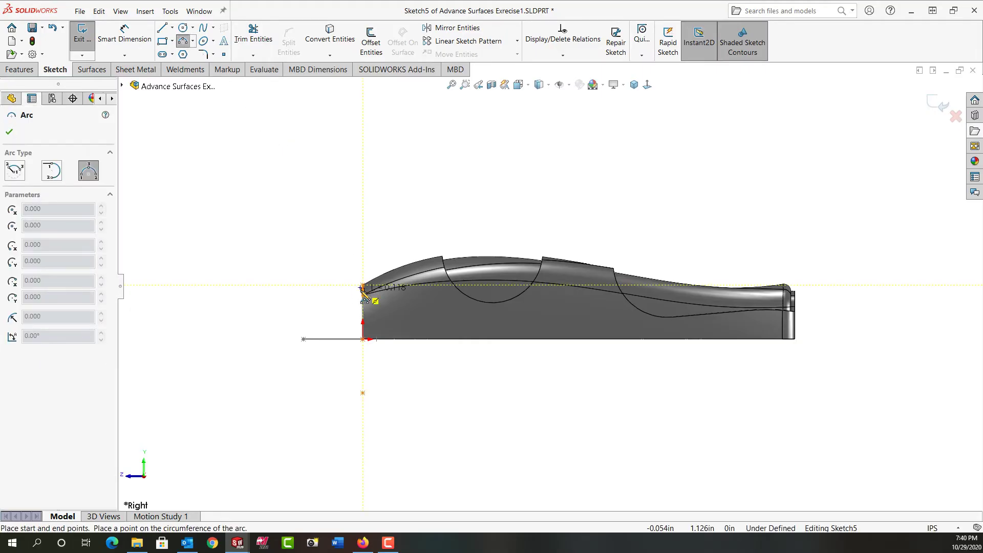
left_click(304, 339)
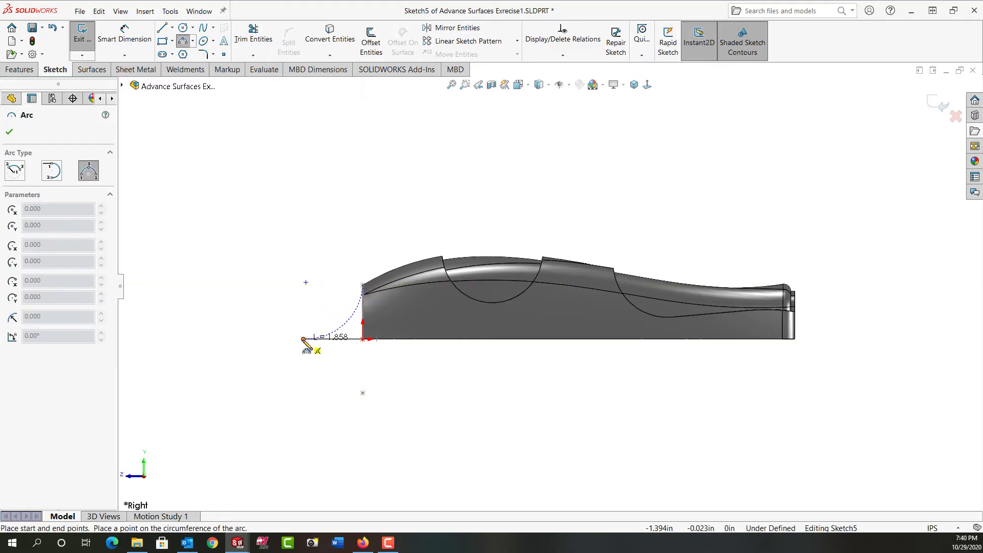
left_click(321, 310)
key("Escape")
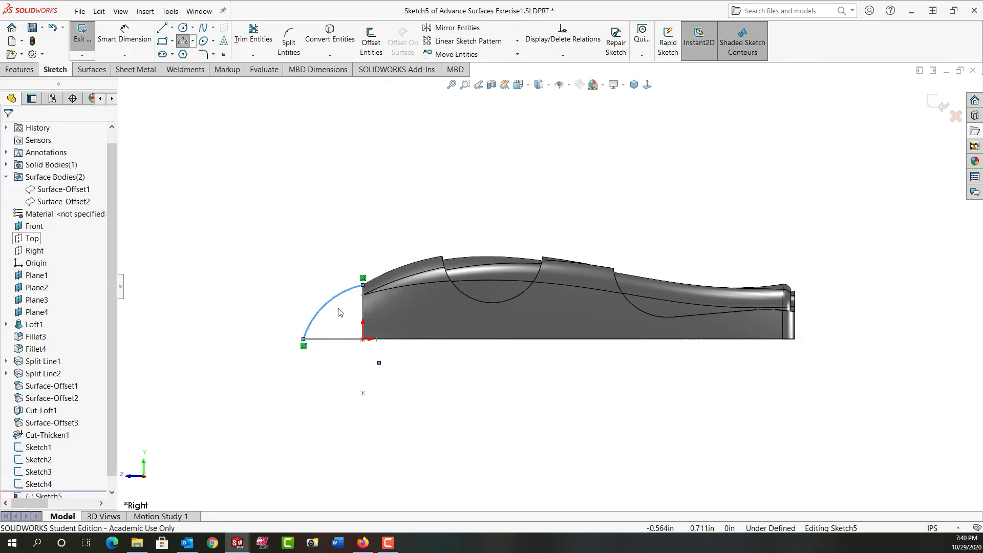
scroll(343, 263, "down", 2)
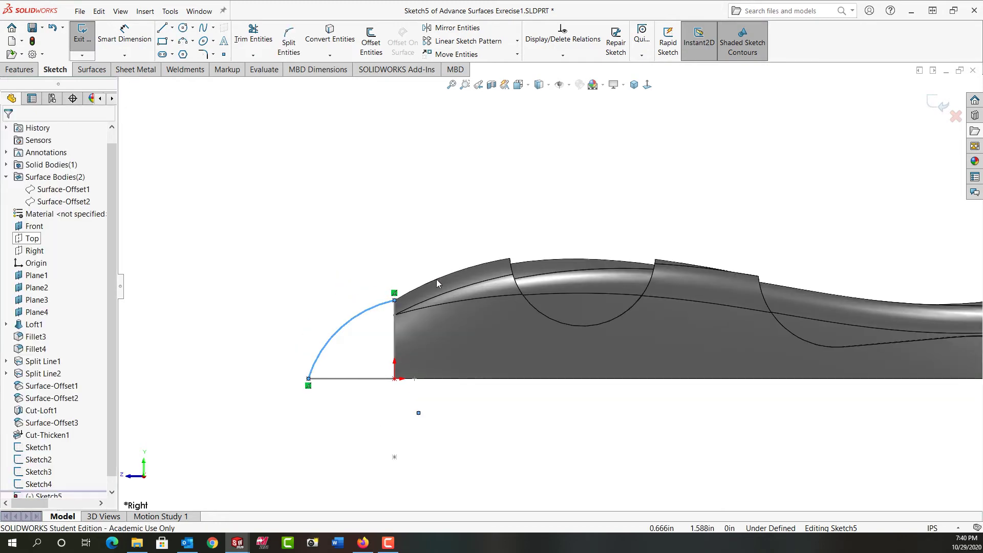
key("Escape")
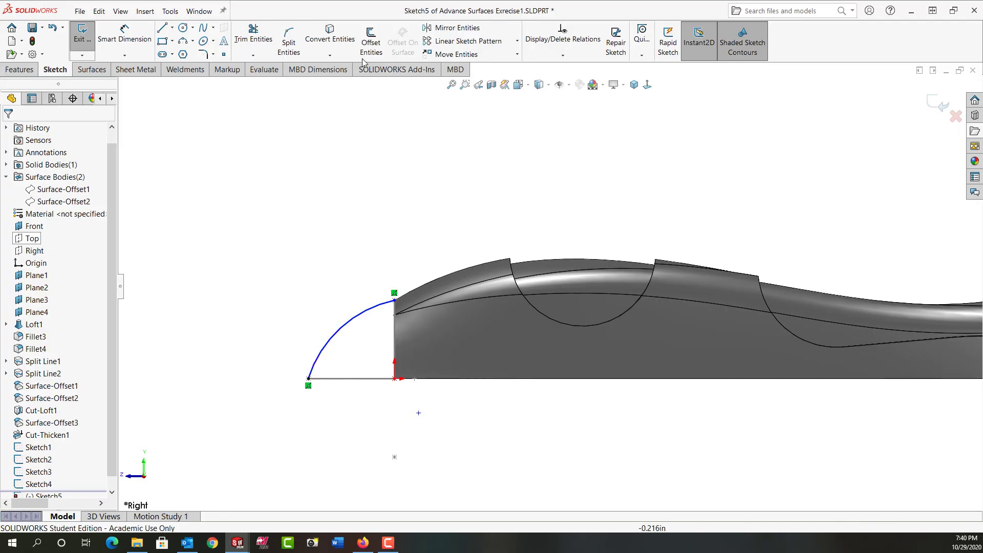
- Convert the nose's top silhouette edge into a construction curve
left_click(333, 44)
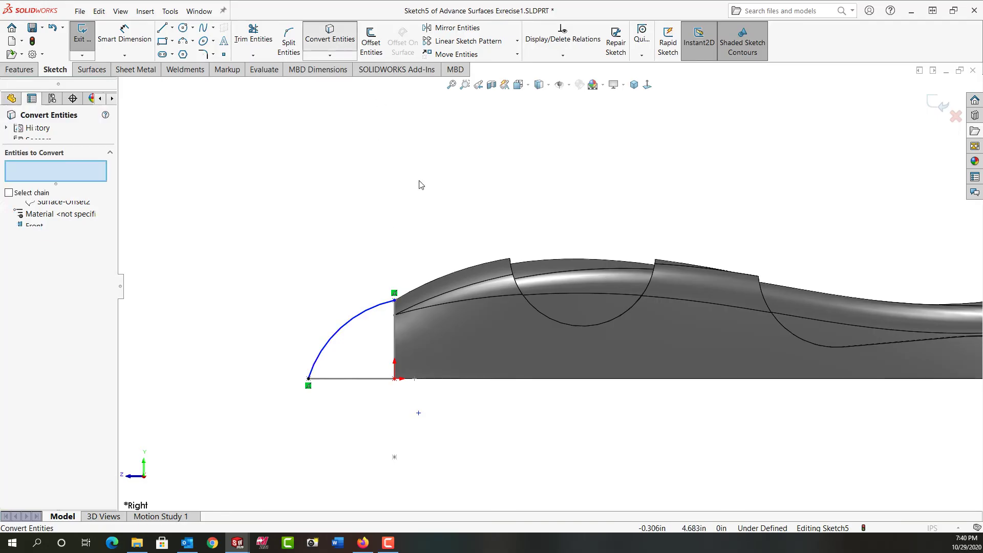
left_click(453, 273)
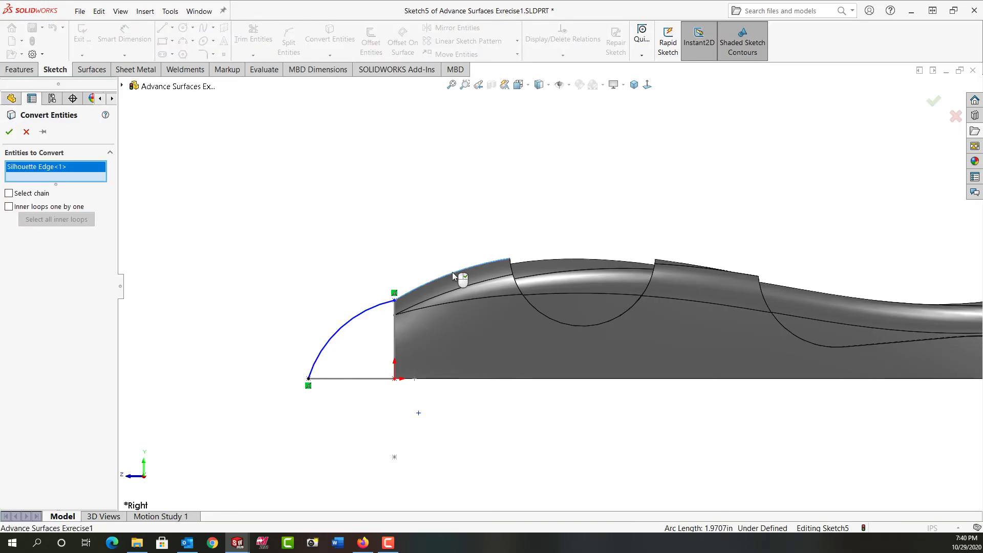
right_click(453, 272)
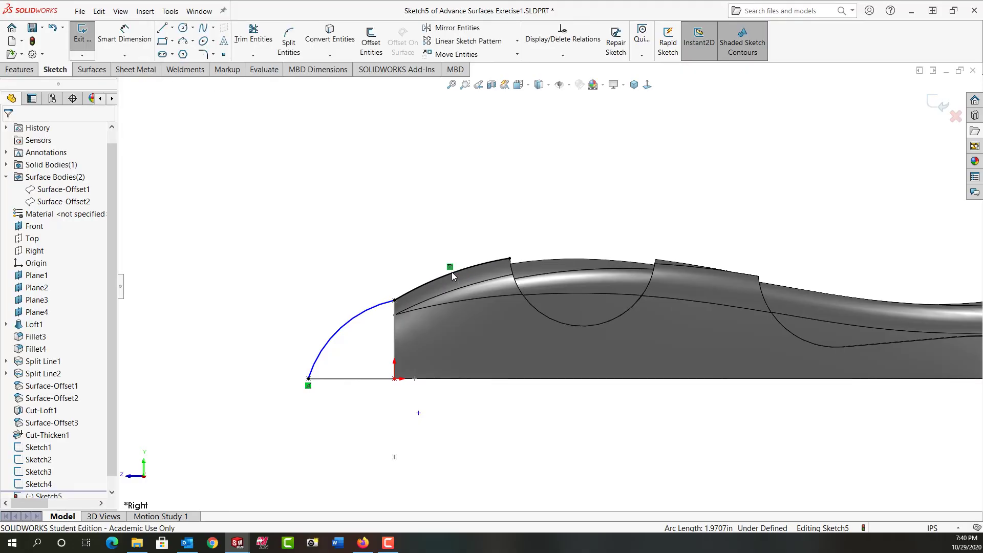
left_click(451, 272)
left_click(498, 243)
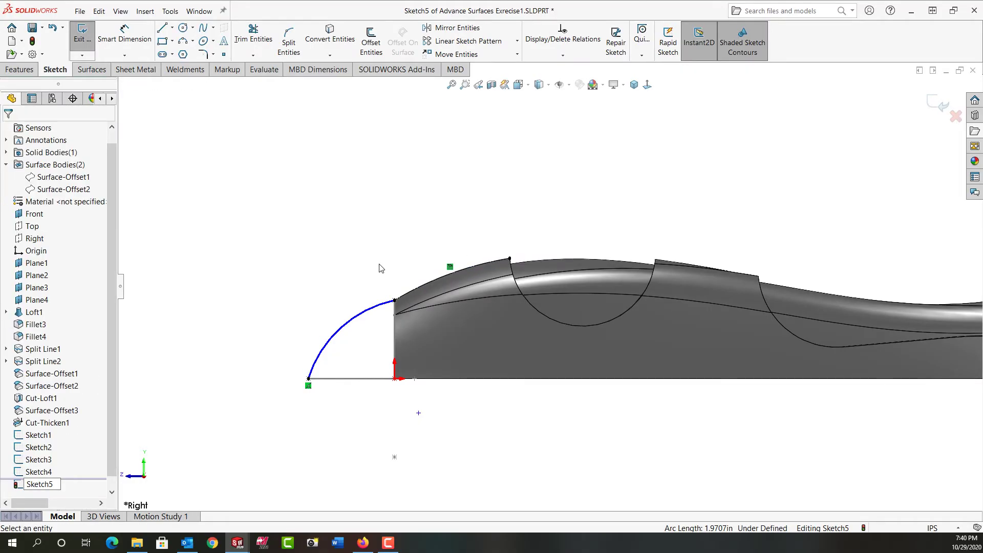
- Make the arc tangent to the converted construction curve and exit Sketch5
left_click(418, 290)
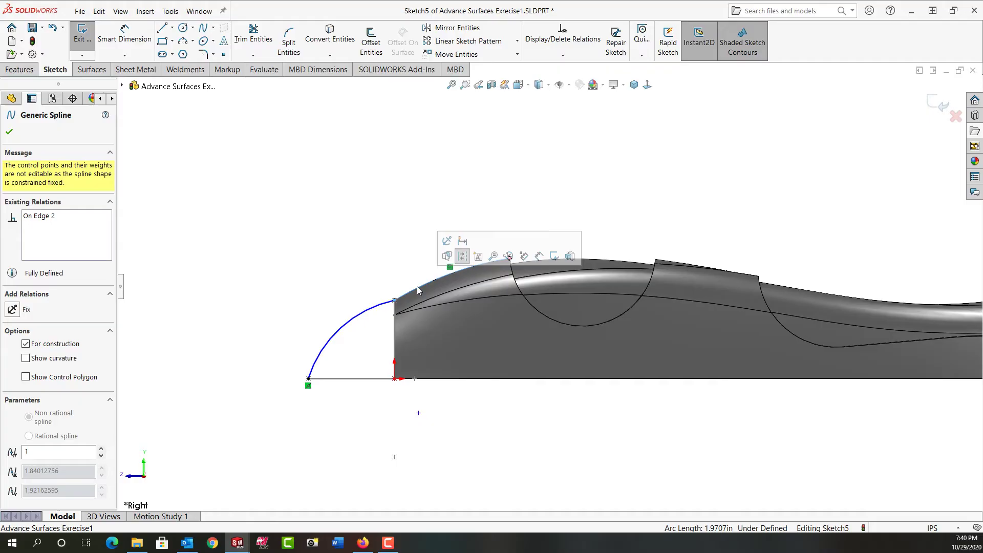
left_click(374, 310, "ctrl")
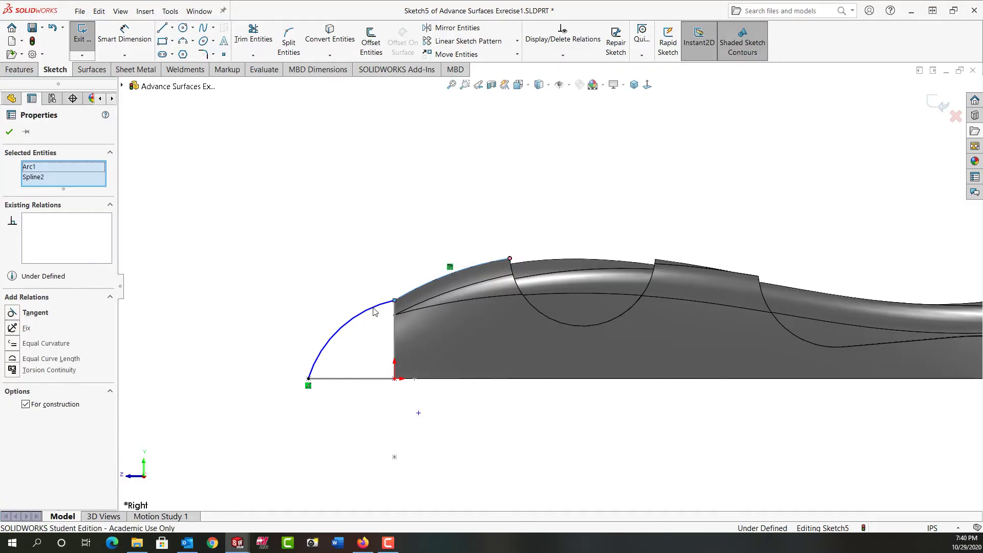
left_click(403, 263)
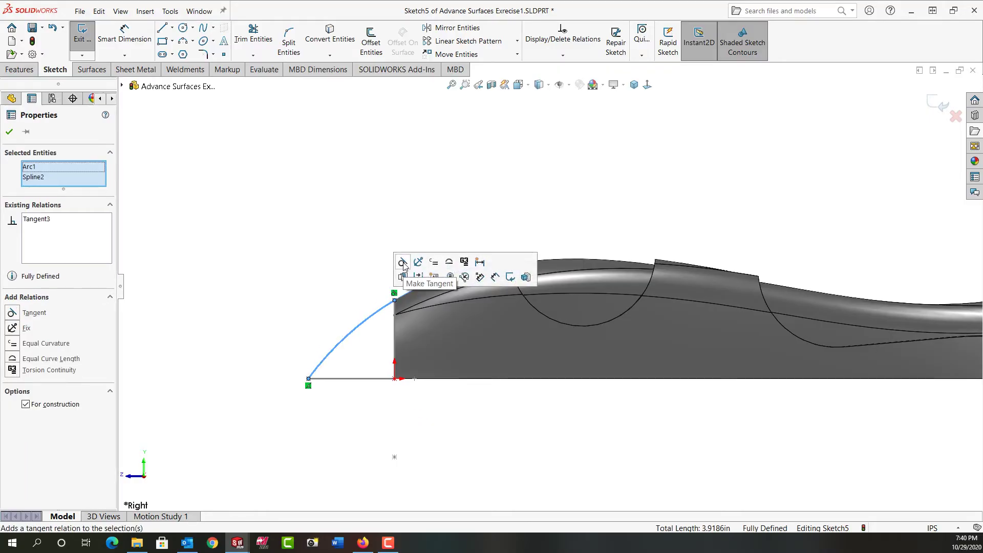
left_click(398, 228)
left_click(941, 105)
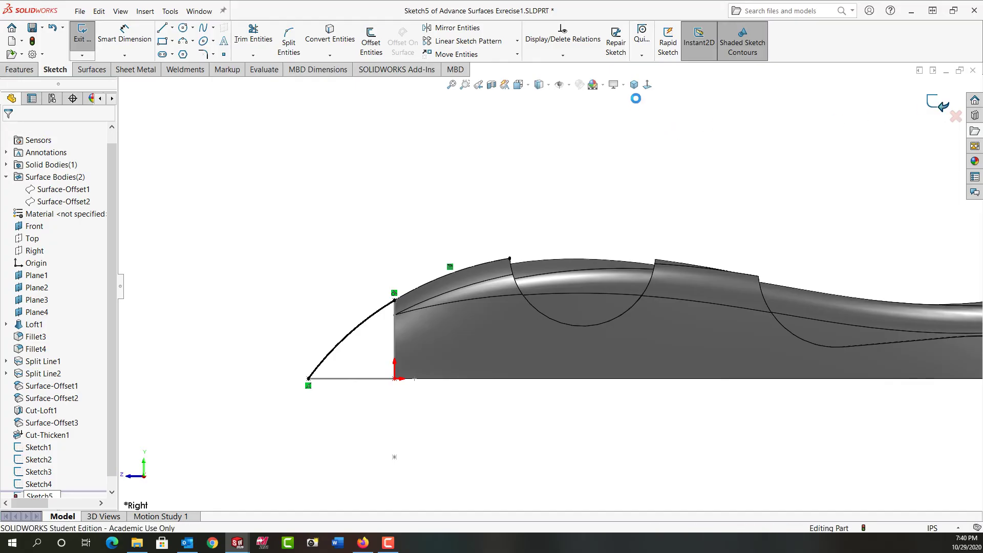
- Loft from the Sketch1 face profile to Point5@Sketch2, creating the pointed Loft2 nose
key("ctrl+7")
left_click(302, 281)
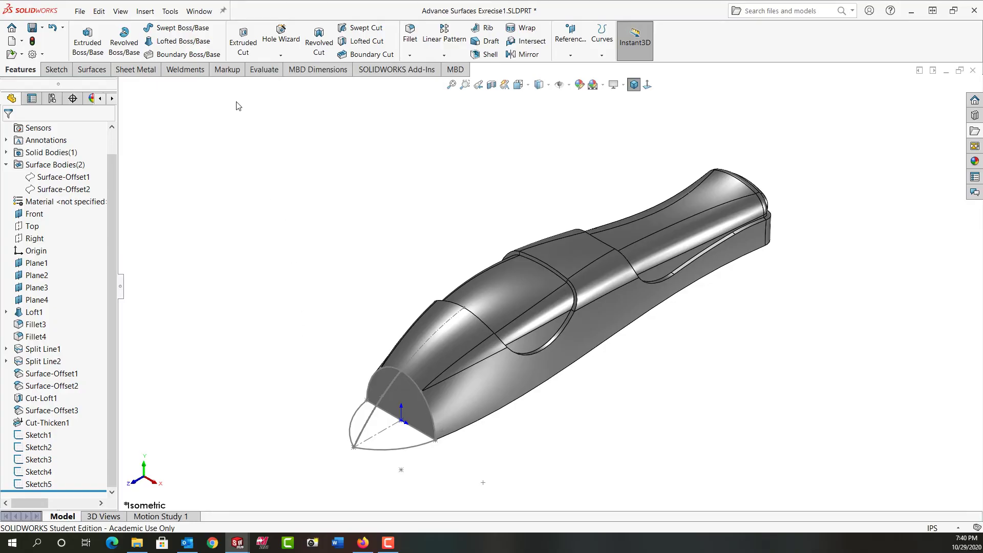
left_click(183, 41)
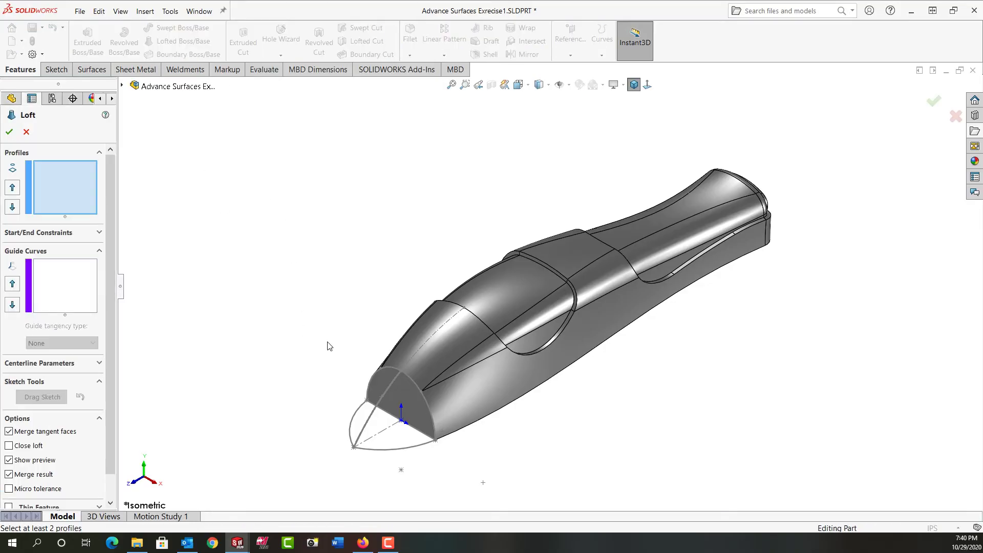
left_click(435, 427)
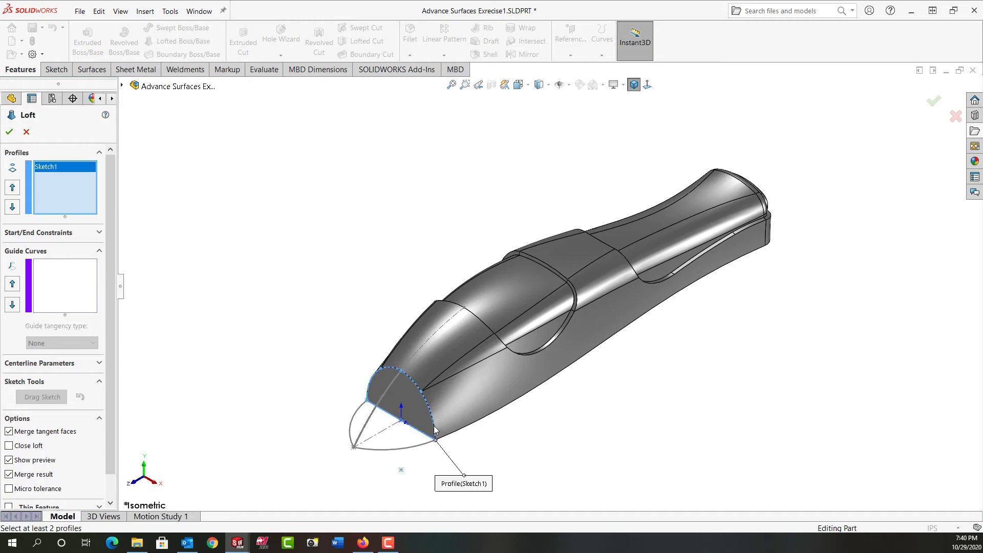
scroll(357, 454, "down", 2)
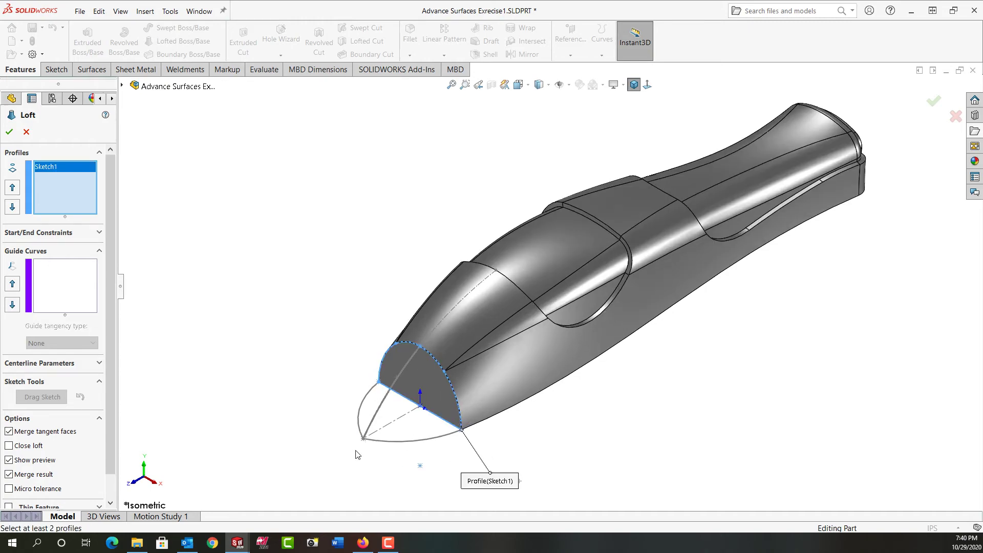
right_click(364, 443)
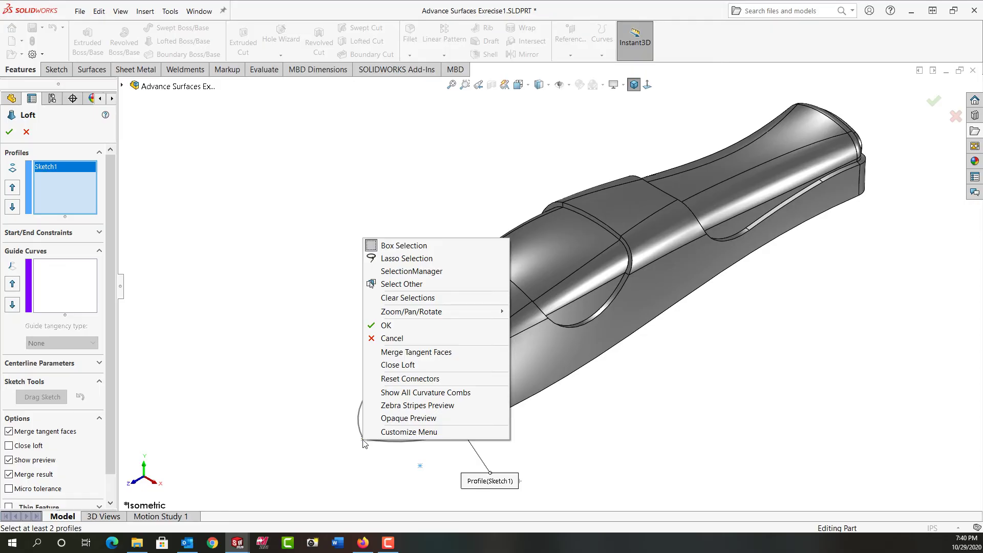
left_click(394, 285)
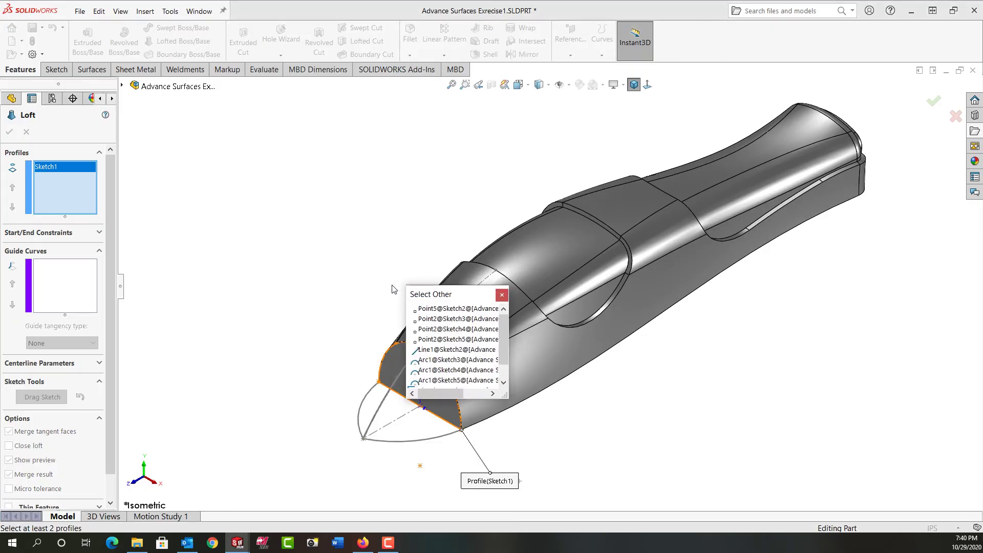
left_click(429, 308)
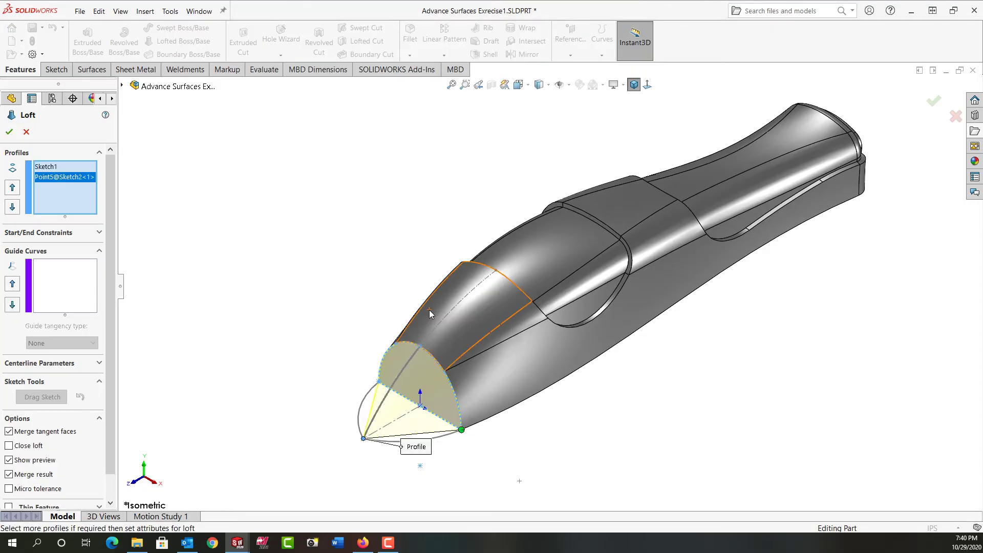
middle_click_drag(301, 448, 285, 417)
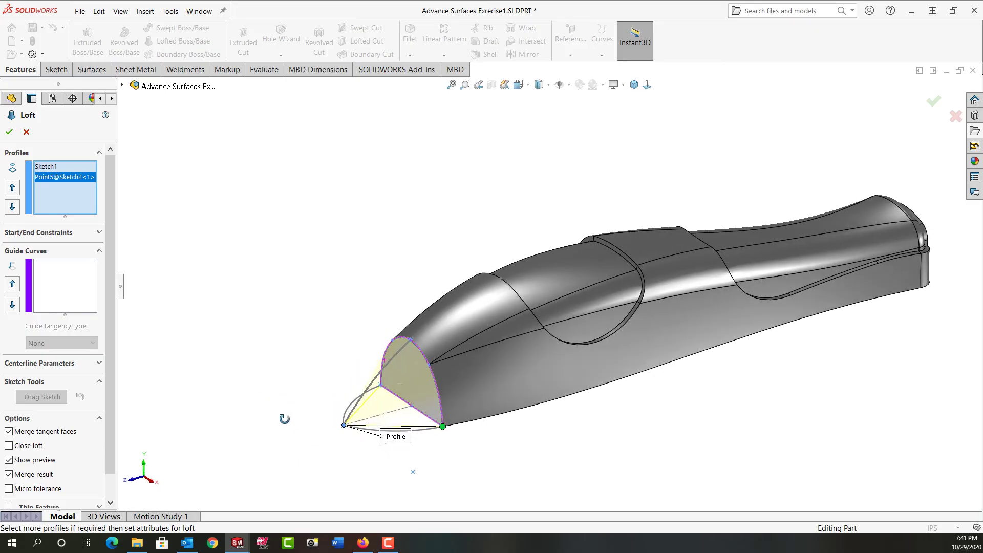
left_click(9, 132)
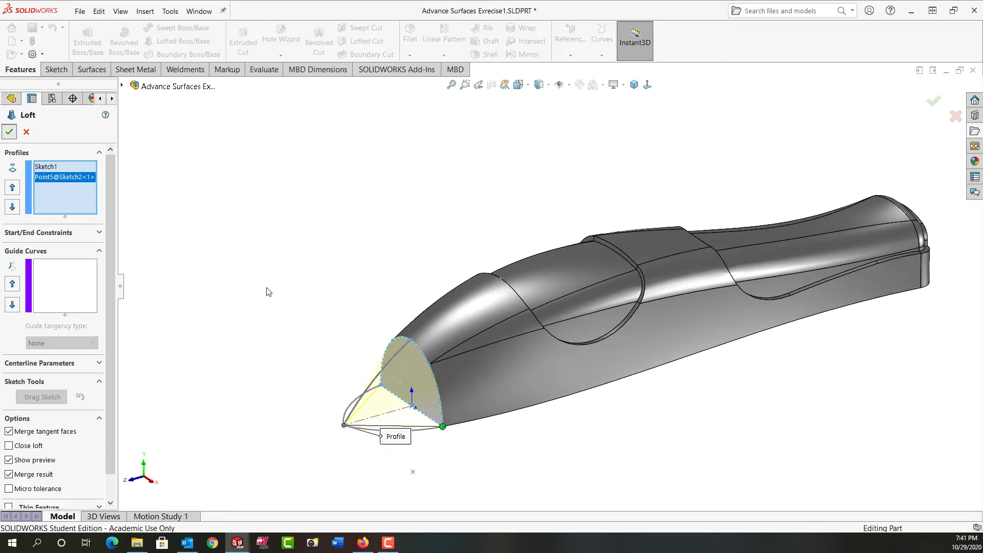
mouse_move(286, 313)
middle_mouse_down()
mouse_move(272, 299)
mouse_move(309, 310)
mouse_move(286, 303)
middle_mouse_up()
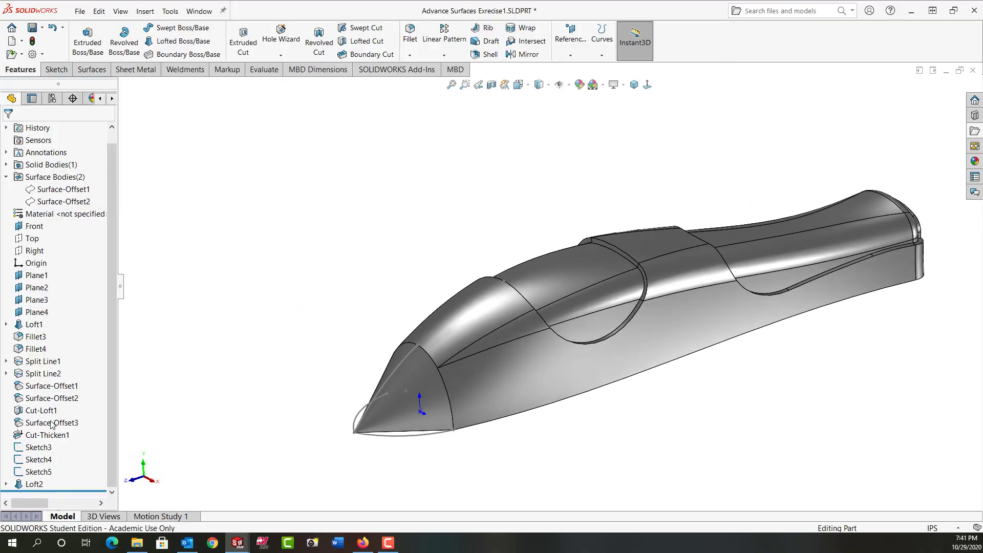
- Edit Loft2 and add the top arc Sketch5 as a guide curve
right_click(35, 485)
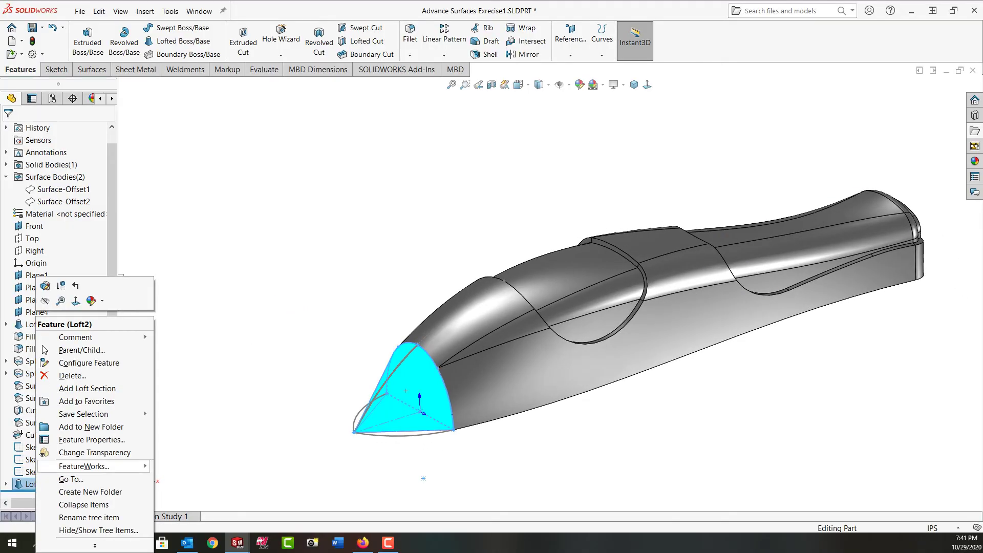
left_click(46, 289)
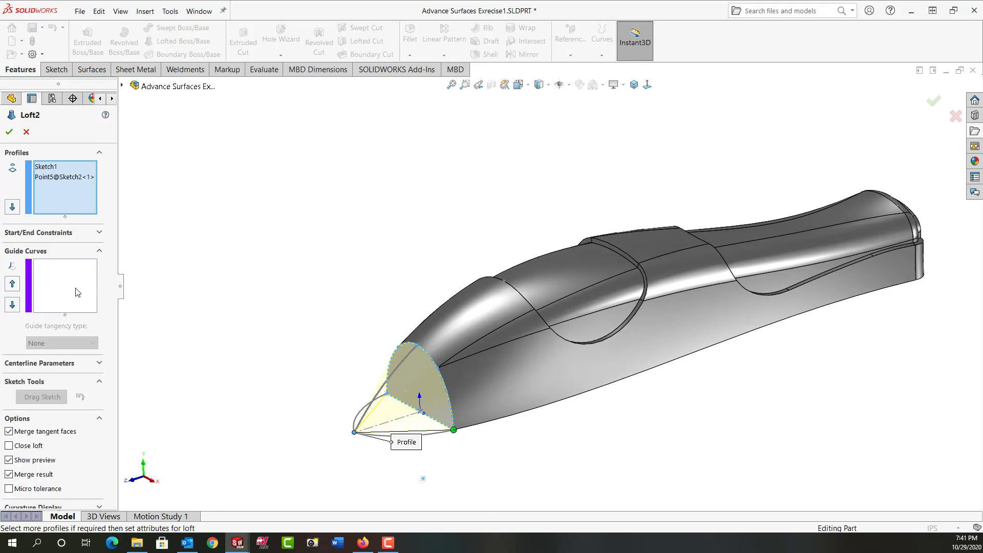
left_click(77, 292)
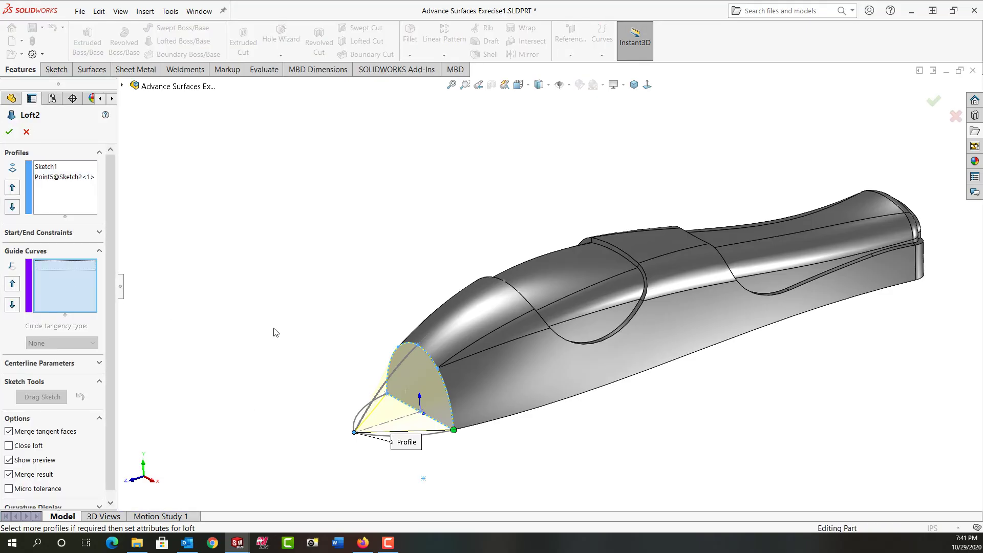
left_click(382, 389)
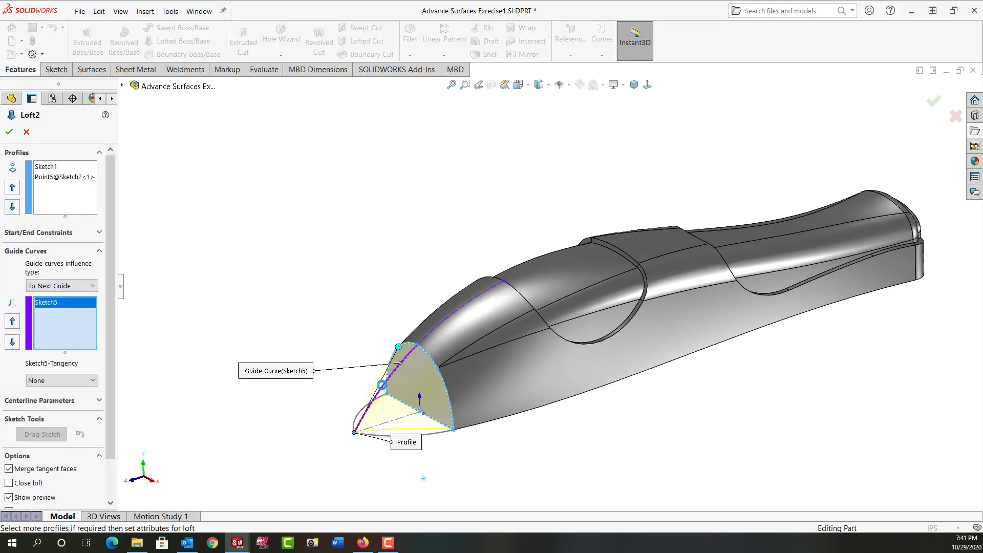
right_click(312, 410)
mouse_move(312, 410)
middle_mouse_down()
mouse_move(250, 366)
mouse_move(378, 384)
mouse_move(353, 386)
mouse_move(294, 351)
mouse_move(330, 363)
mouse_move(310, 402)
middle_mouse_up()
- Add the side arc Sketch3 as a second Loft2 guide curve
left_click(48, 484)
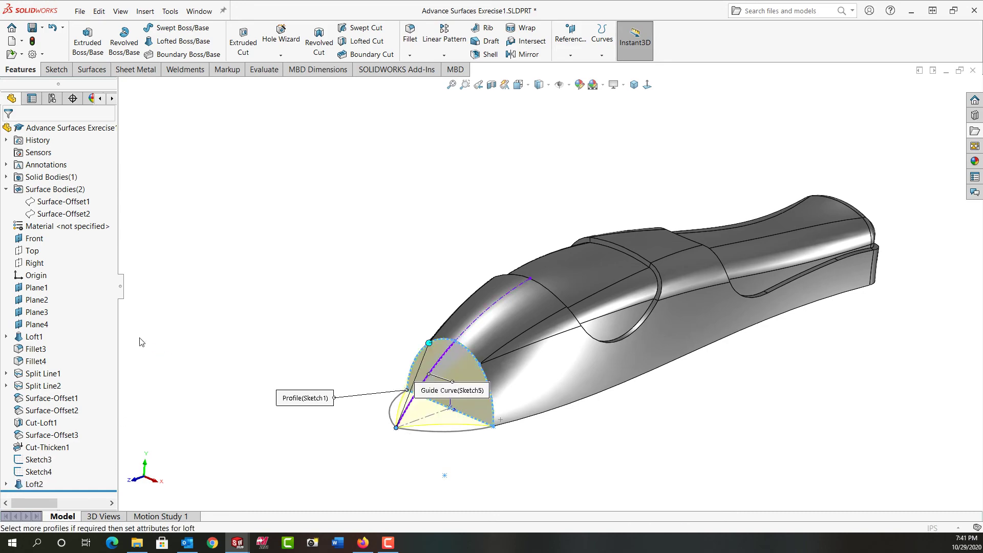
left_click(391, 407)
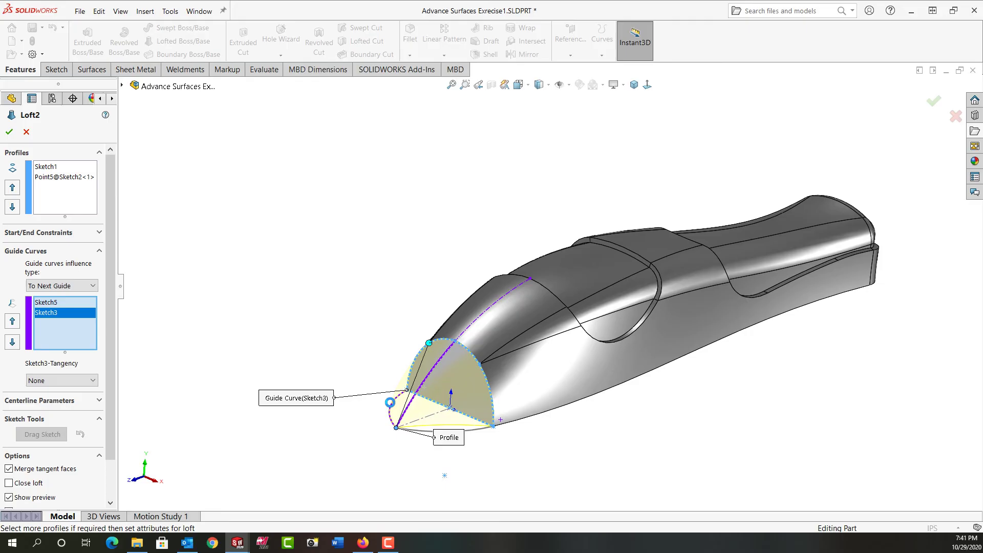
right_click(349, 440)
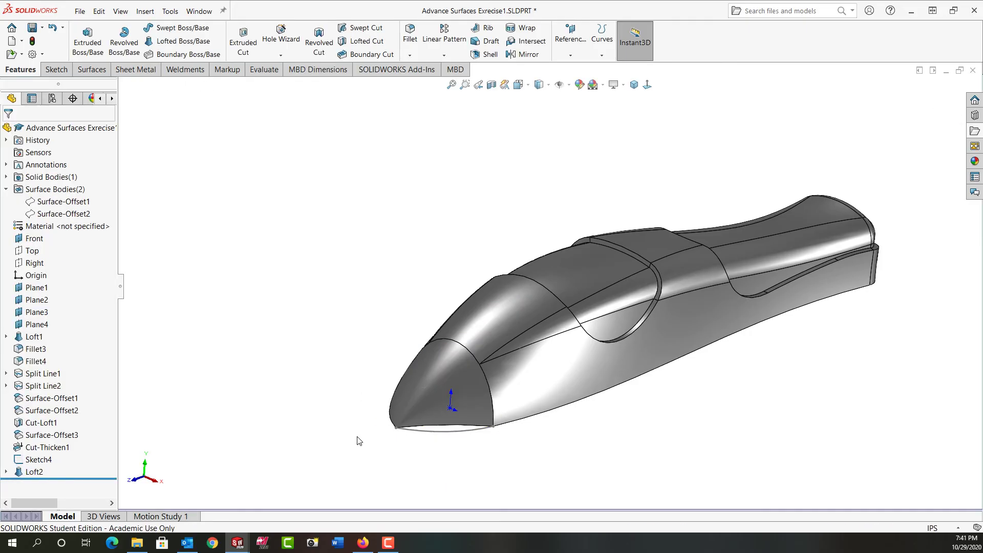
mouse_move(359, 441)
middle_mouse_down()
mouse_move(403, 446)
mouse_move(395, 444)
mouse_move(402, 428)
mouse_move(361, 434)
middle_mouse_up()
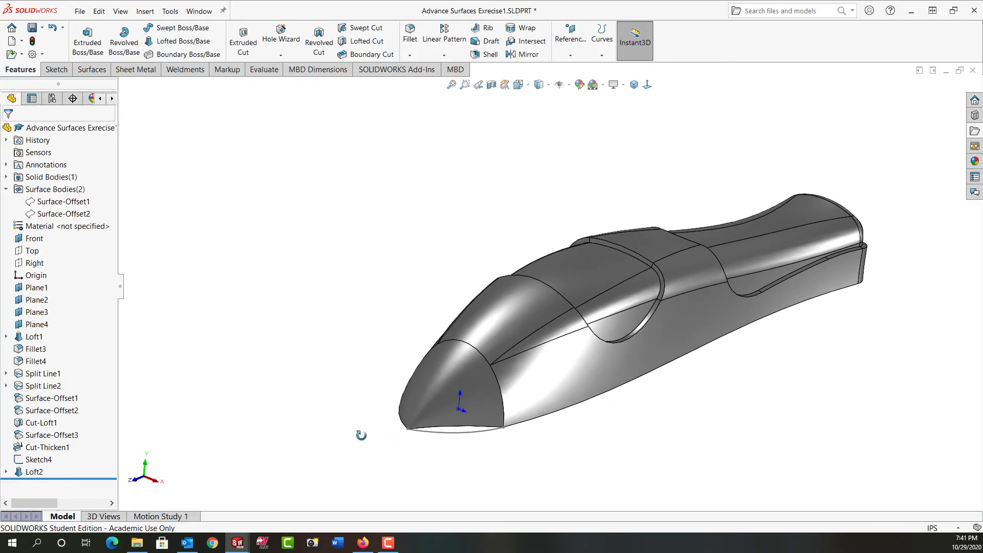
- Add the bottom arc as a third Loft2 guide curve and accept
right_click(36, 472)
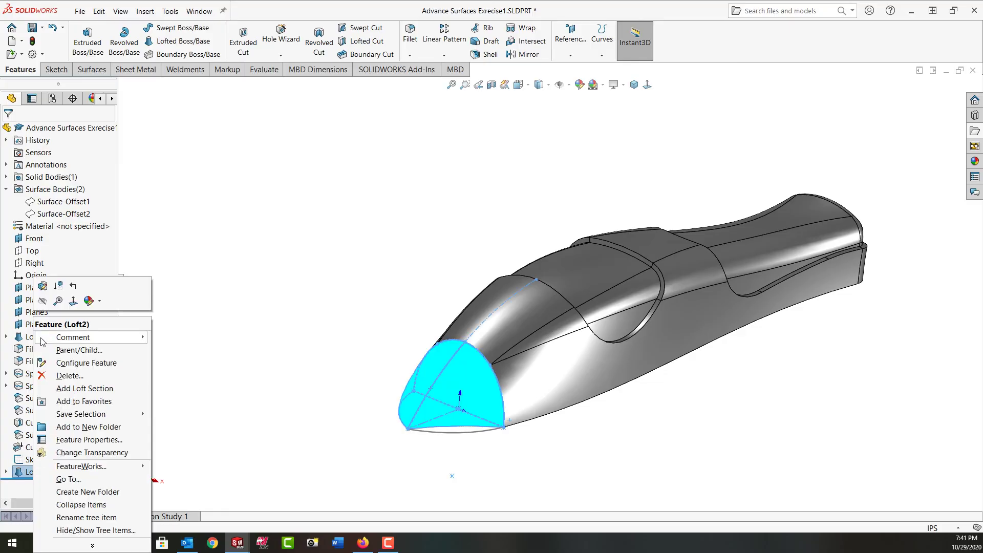
left_click(42, 286)
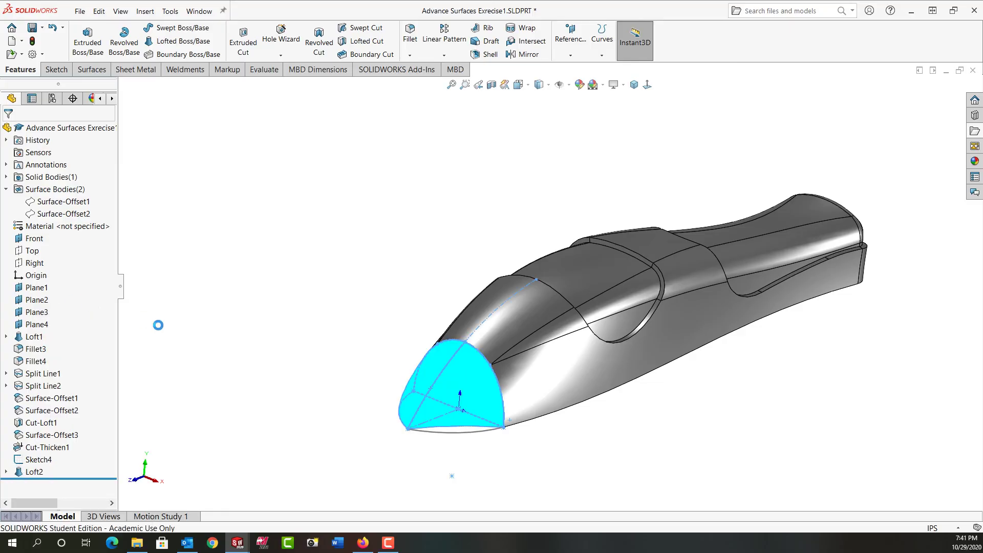
left_click(58, 322)
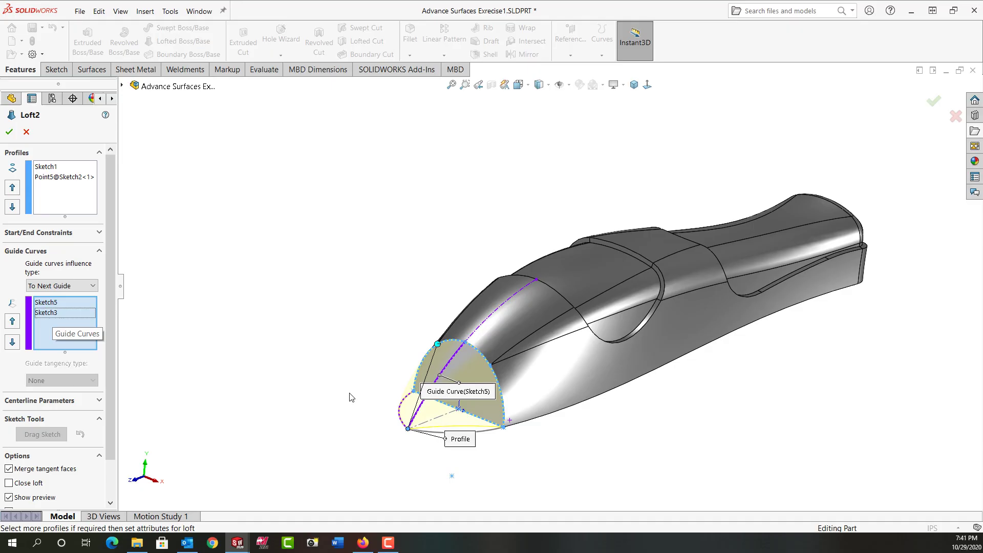
left_click(482, 431)
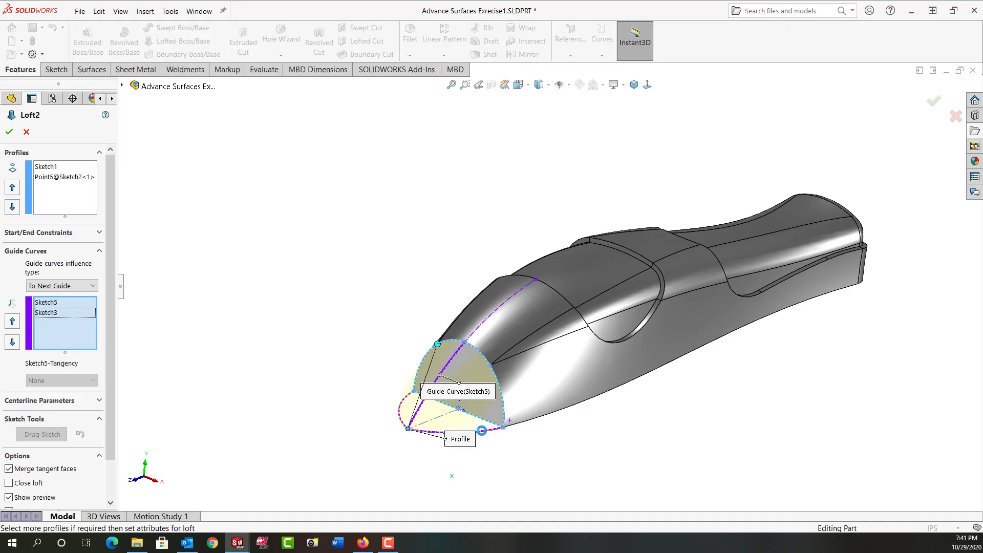
right_click(358, 460)
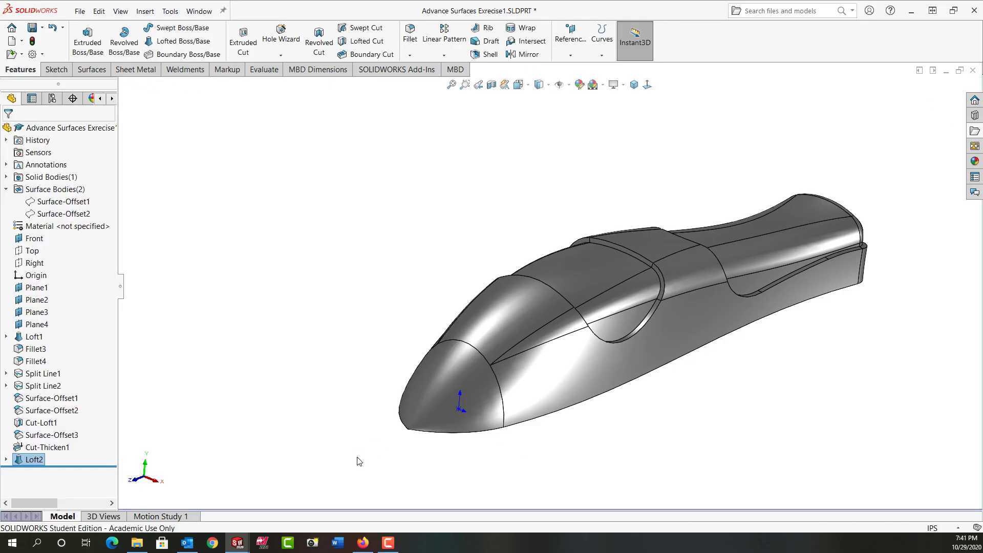
middle_click_drag(413, 466, 392, 454)
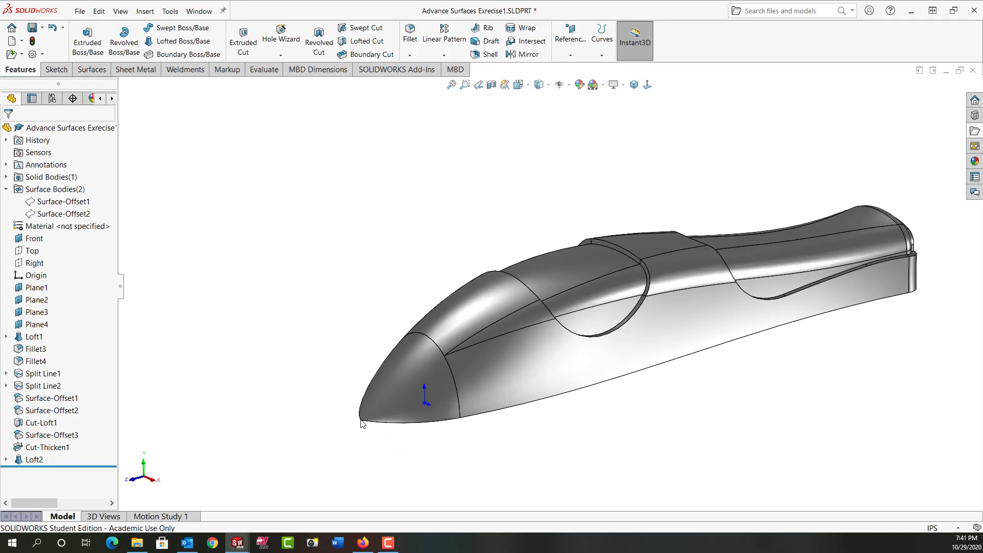
scroll(381, 427, "down", 5)
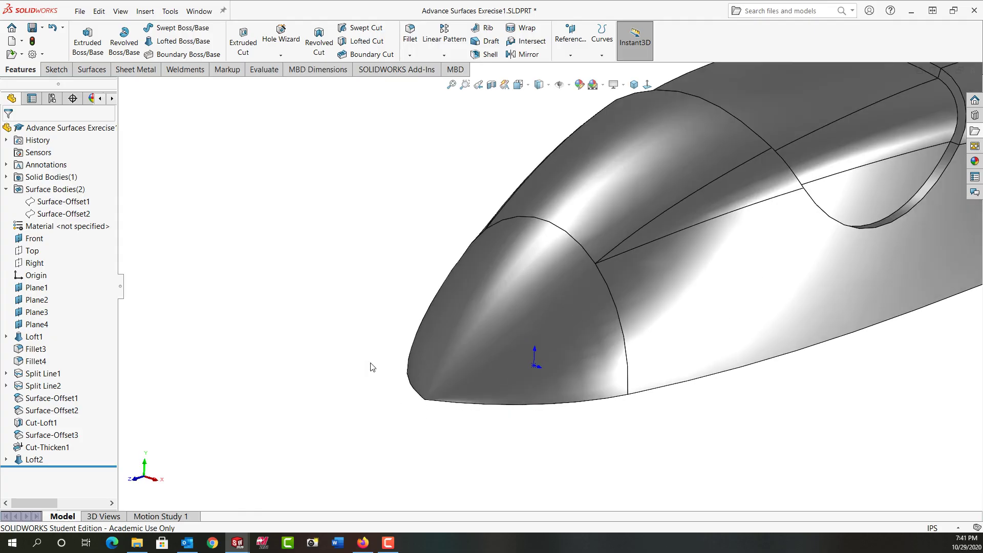
left_click(634, 84)
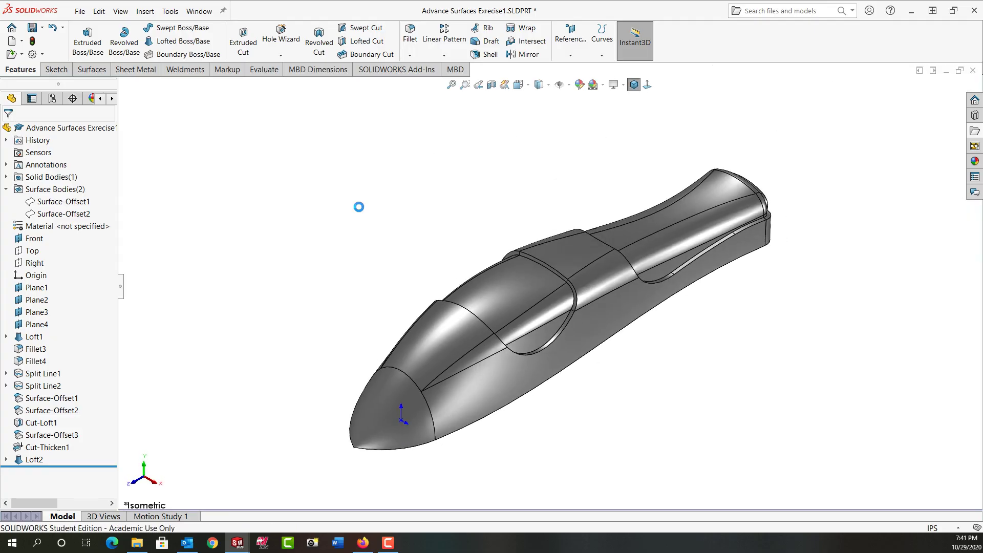